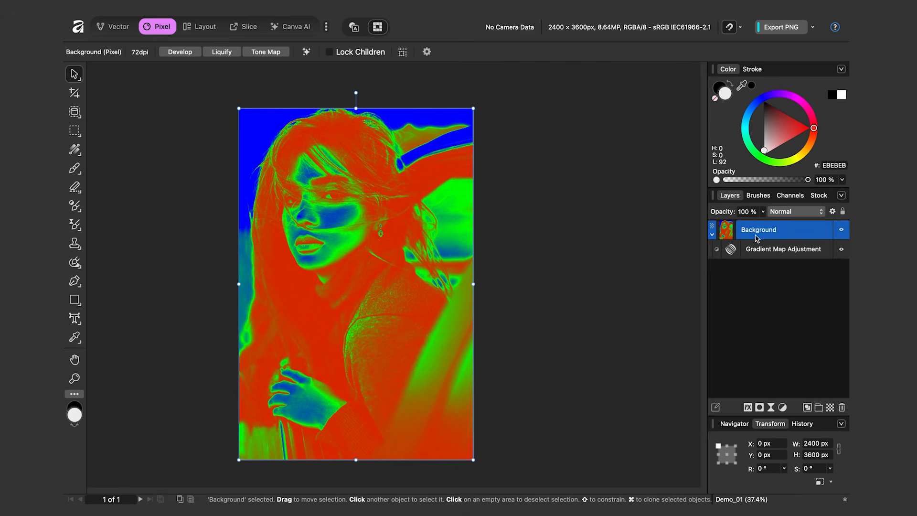
Step: Open the settings of the portrait's Gradient Map adjustment and toggle its visibility to compare it with the original photo
double_click(779, 249)
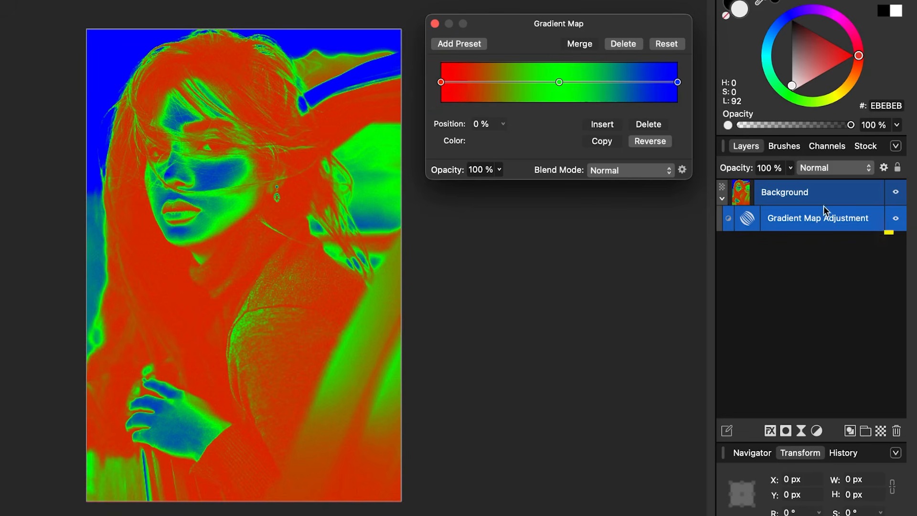
click(897, 220)
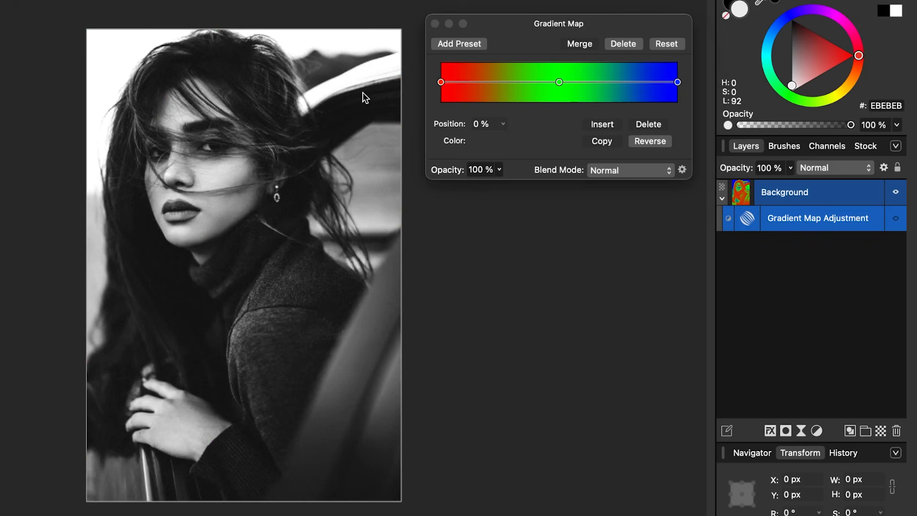
click(896, 219)
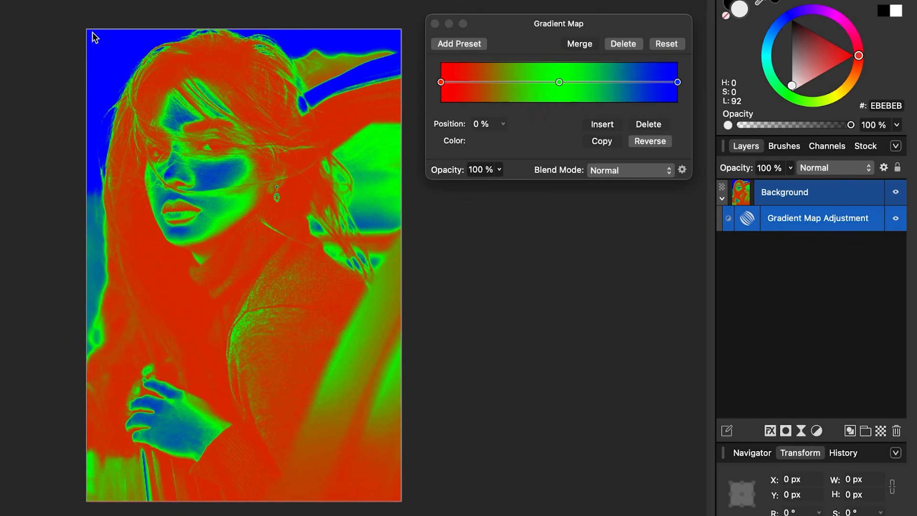
click(896, 219)
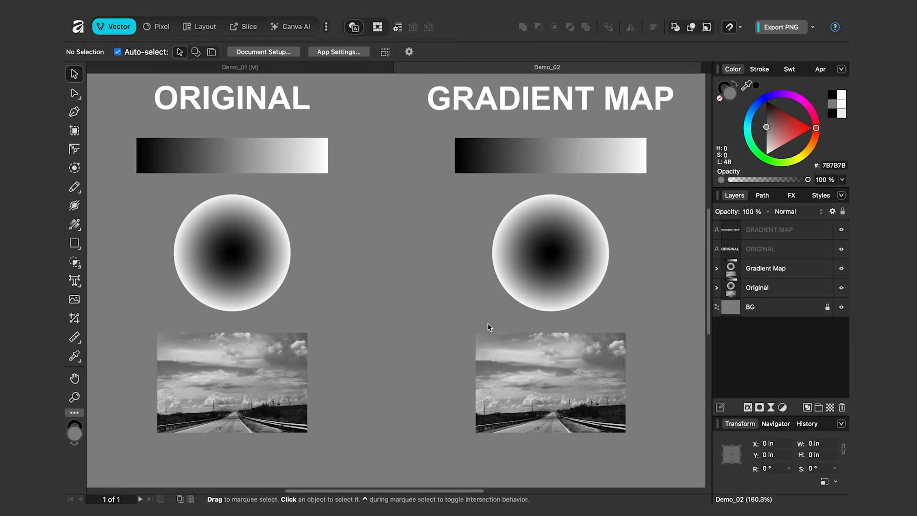
Step: Add a Gradient Map adjustment to the Gradient Map group in the Demo_02 document
click(760, 268)
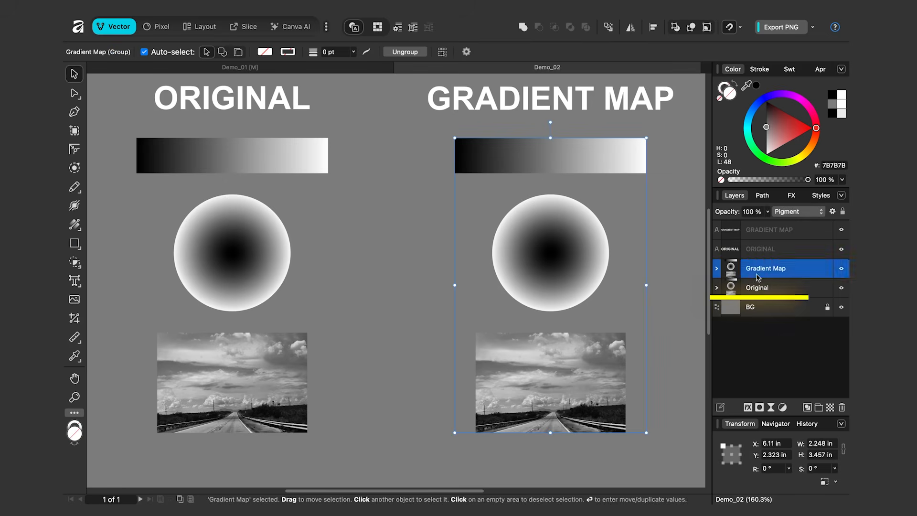
click(782, 407)
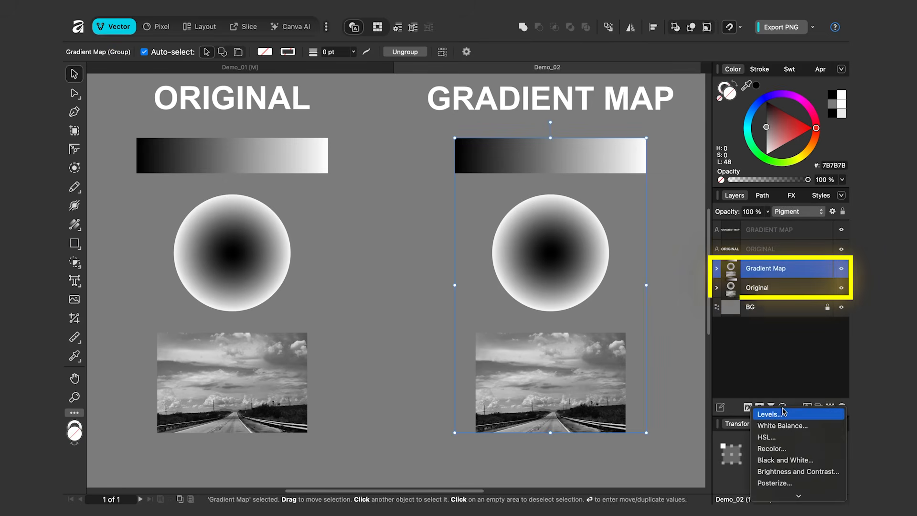
click(783, 369)
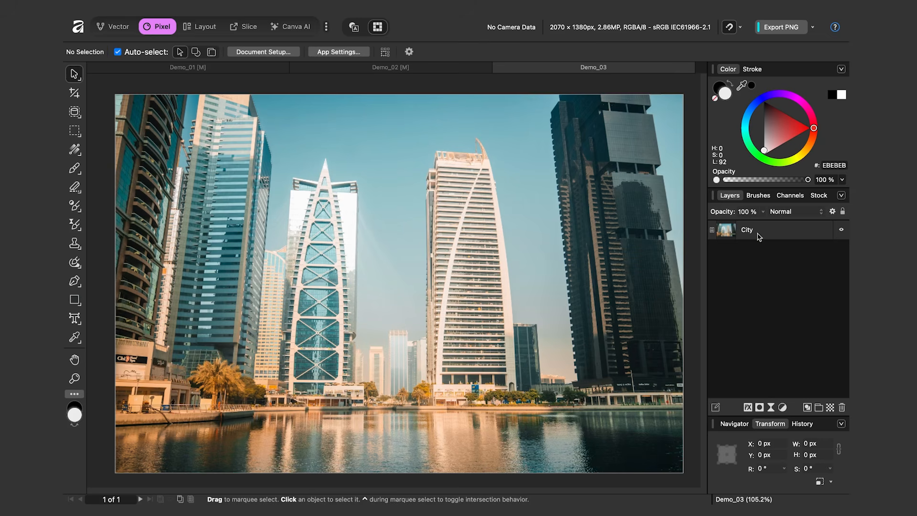
Step: Add a Gradient Map adjustment to the City image in Demo_03 and toggle its visibility to compare the result
click(766, 237)
click(783, 407)
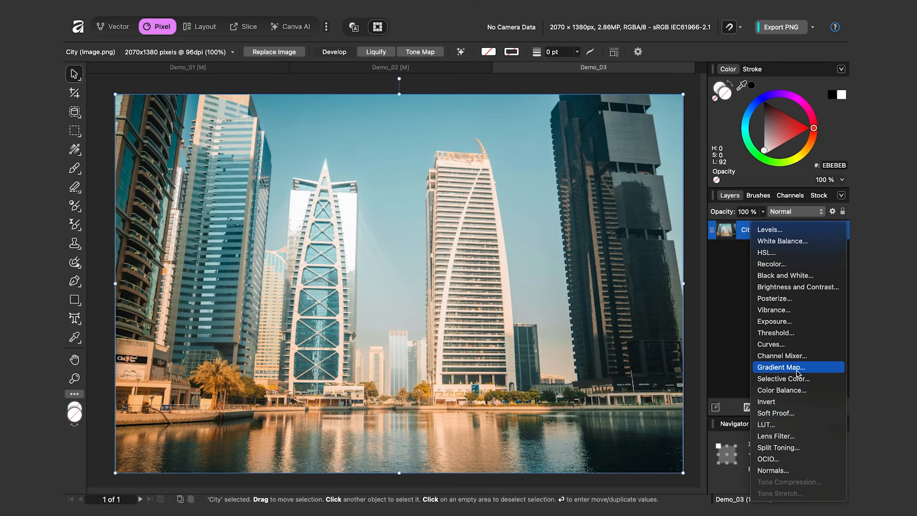
click(769, 370)
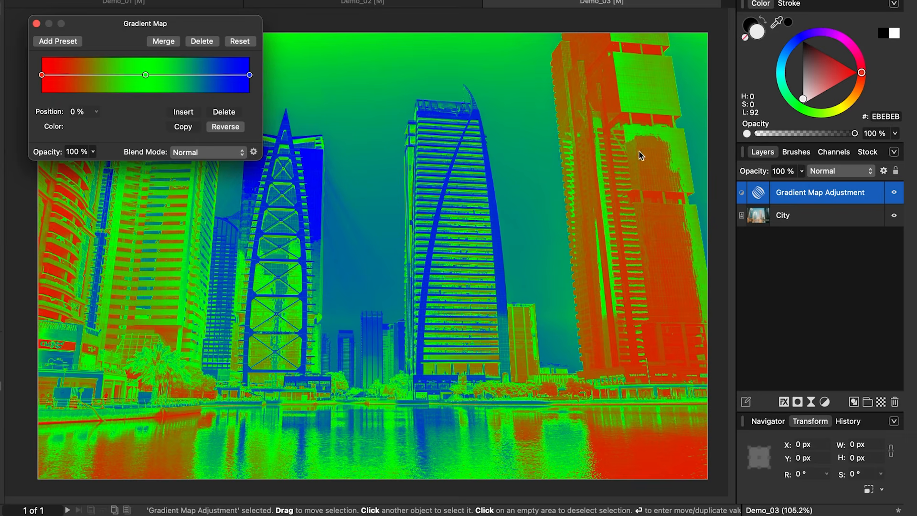
click(894, 194)
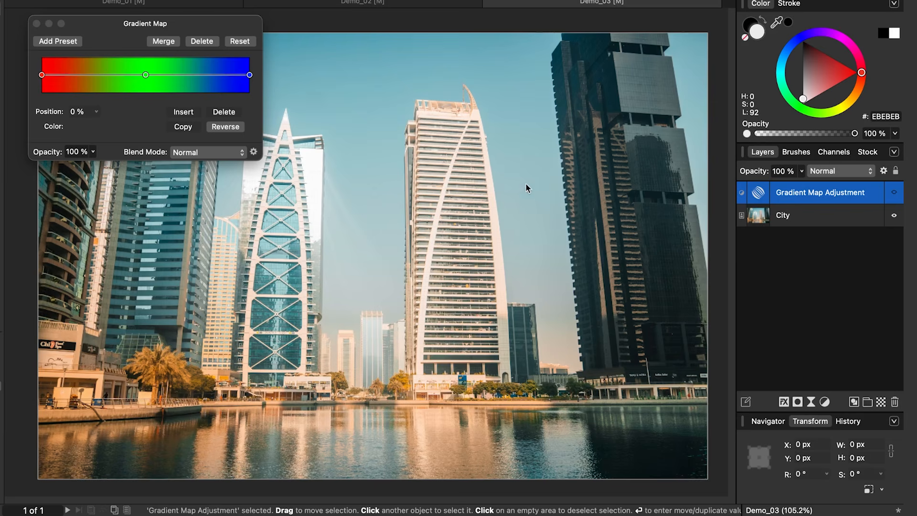
click(895, 192)
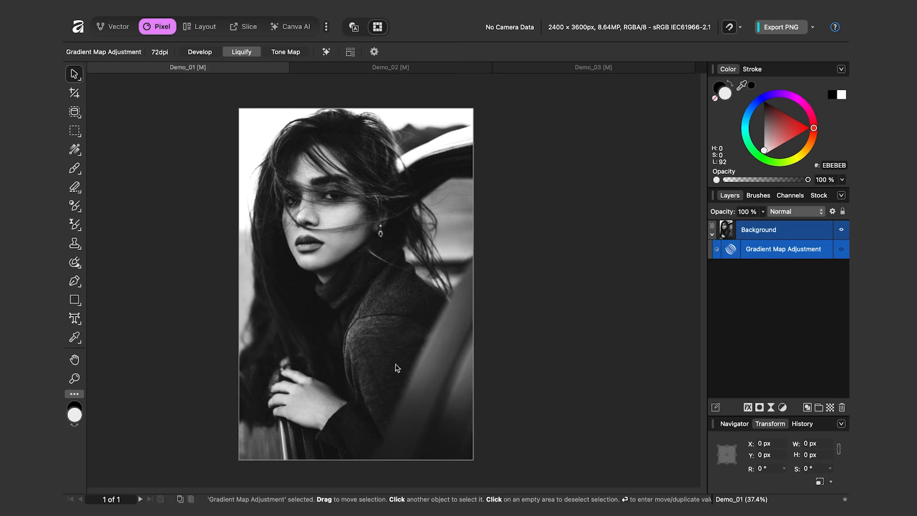
Step: Show the portrait's Gradient Map adjustment in Demo_01 and recolour its 50% stop to orange
click(841, 248)
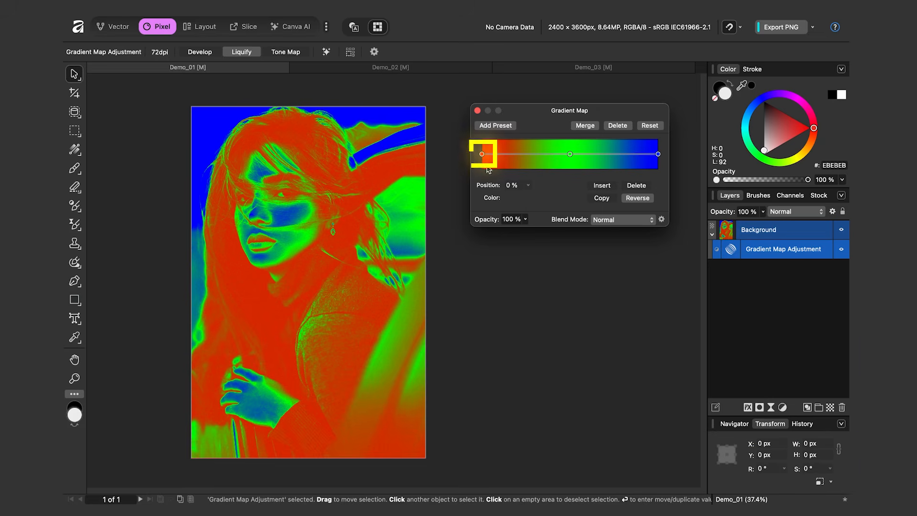
click(569, 153)
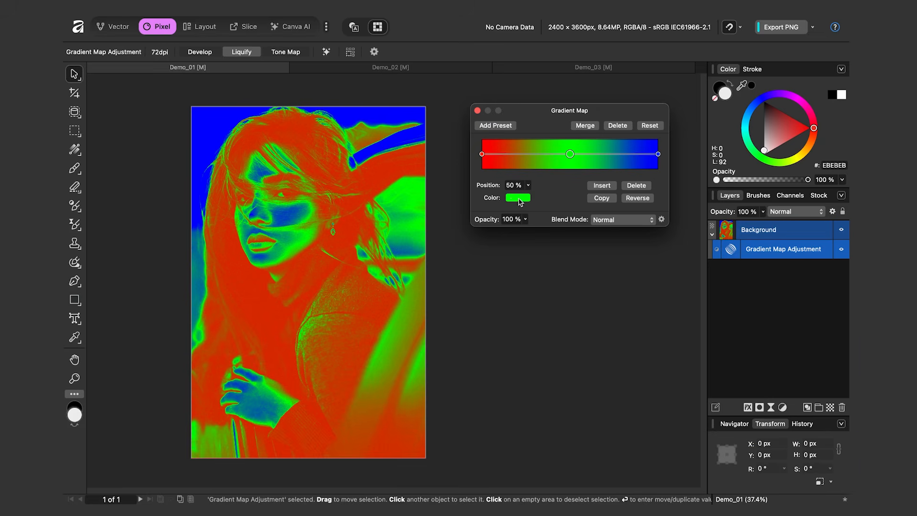
click(517, 199)
drag(596, 288, 595, 314)
click(564, 193)
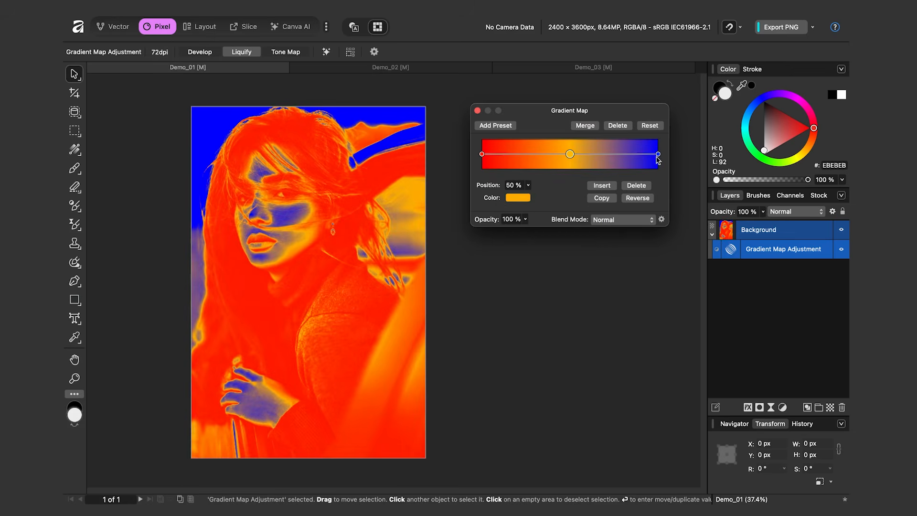
Step: Recolour the 100% stop of the portrait's gradient map from the highlights' blue to yellow
click(657, 154)
click(523, 198)
click(572, 251)
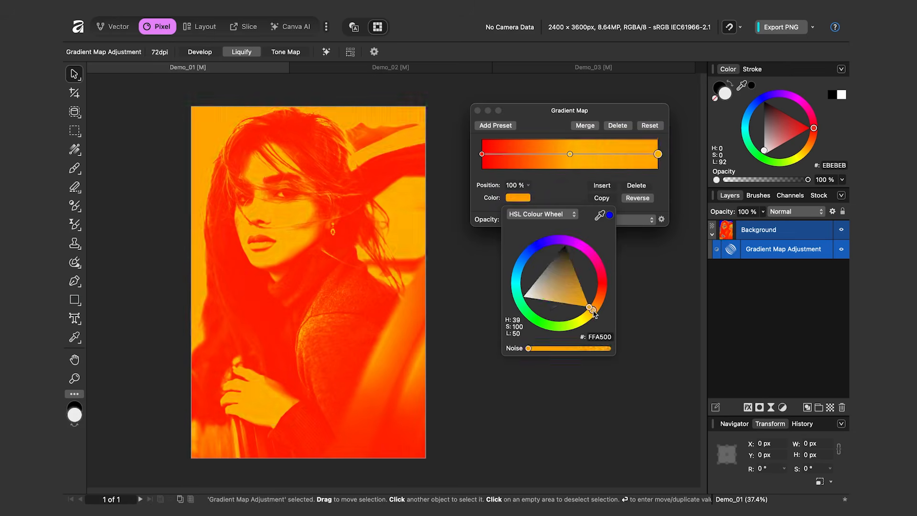
click(560, 195)
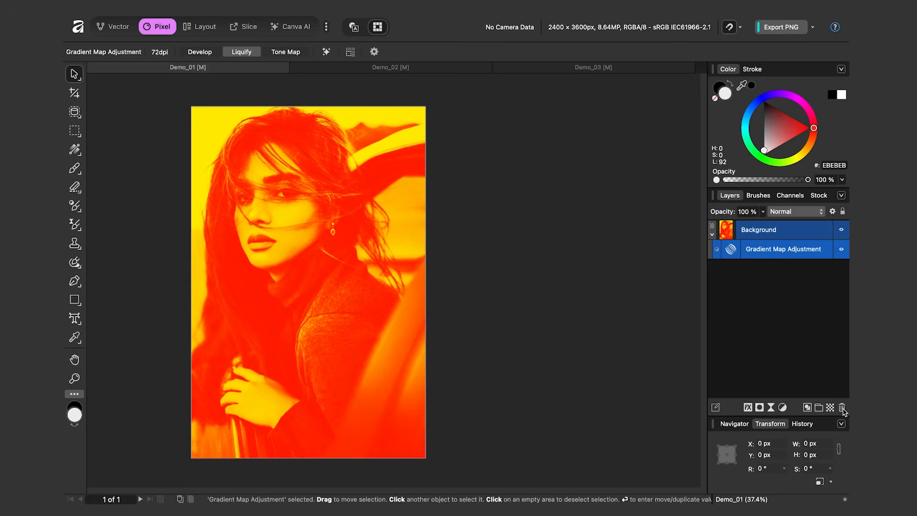
Step: Delete the portrait's Gradient Map adjustment and add a Threshold adjustment set to 28%
click(841, 407)
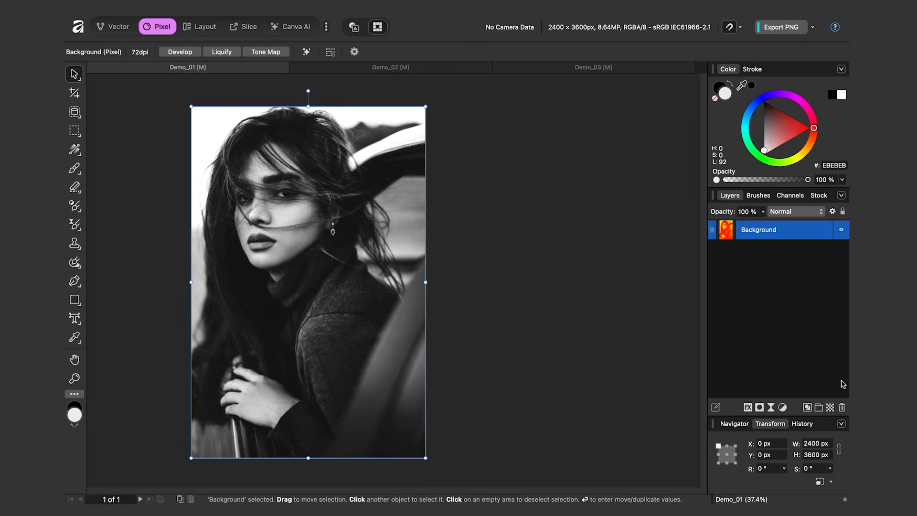
click(783, 407)
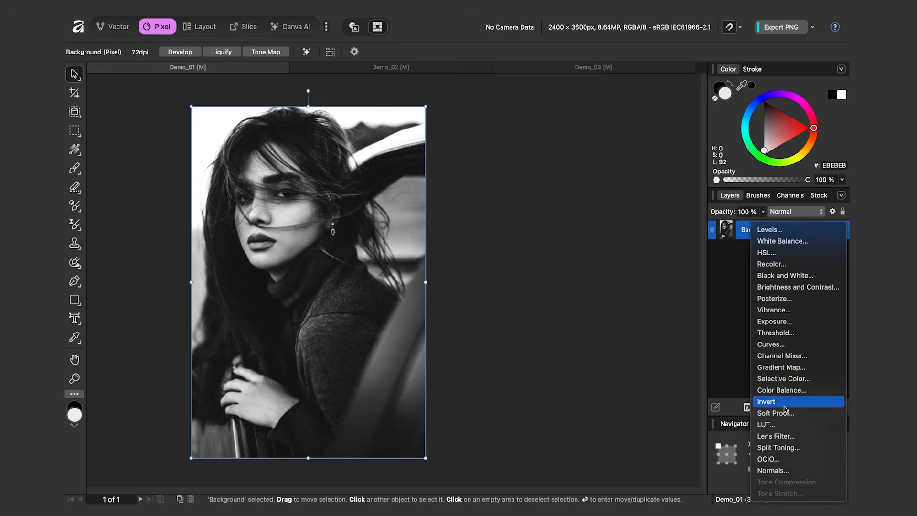
click(788, 333)
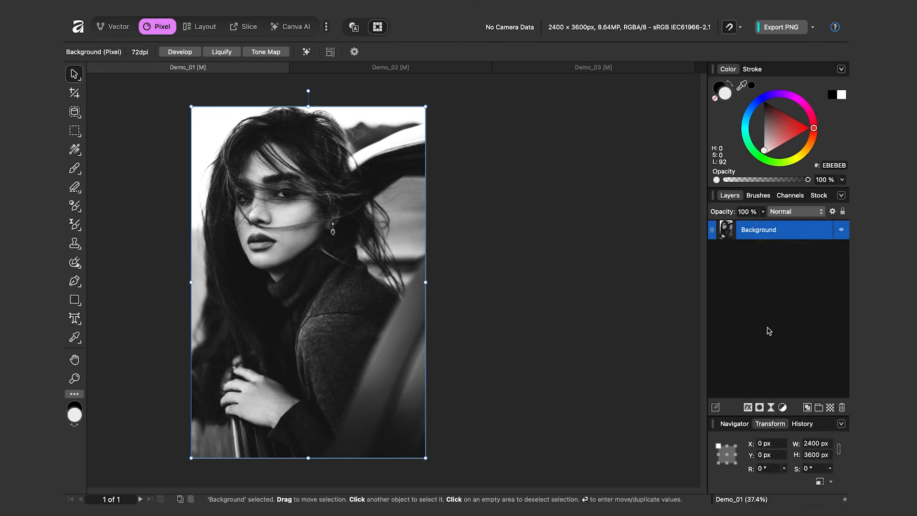
drag(571, 207, 562, 211)
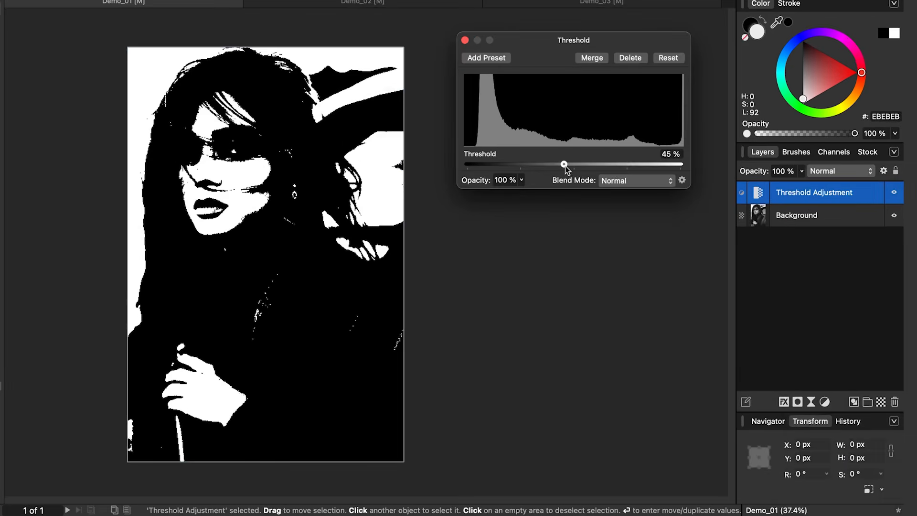
drag(565, 168, 532, 167)
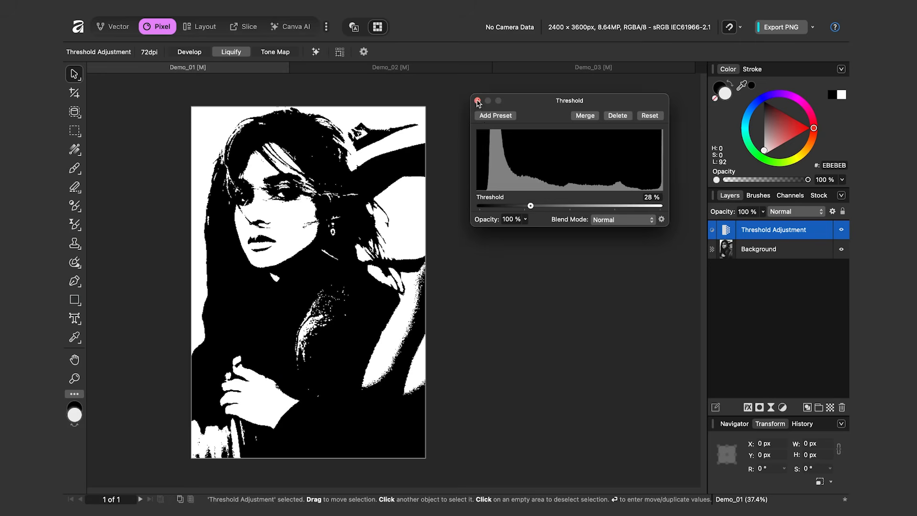
click(477, 101)
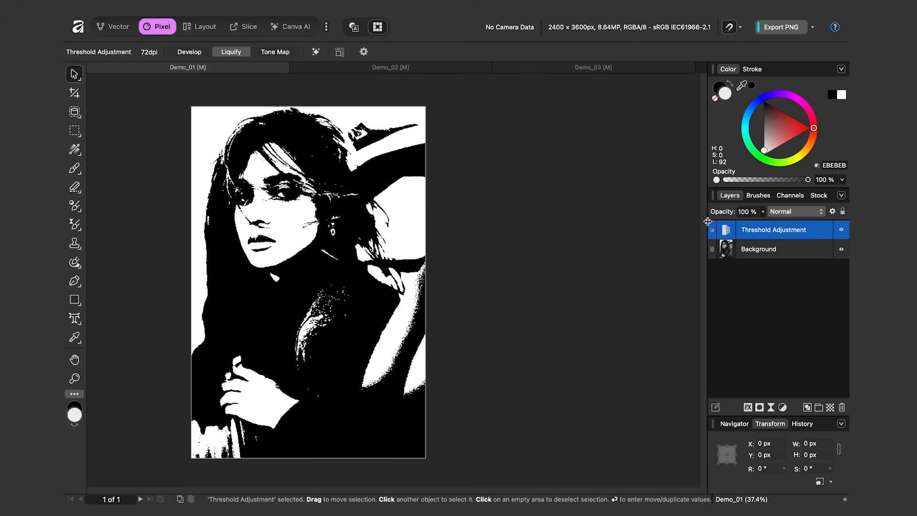
Step: Add a Gradient Map adjustment above the Threshold adjustment and delete its green 50% stop
click(783, 406)
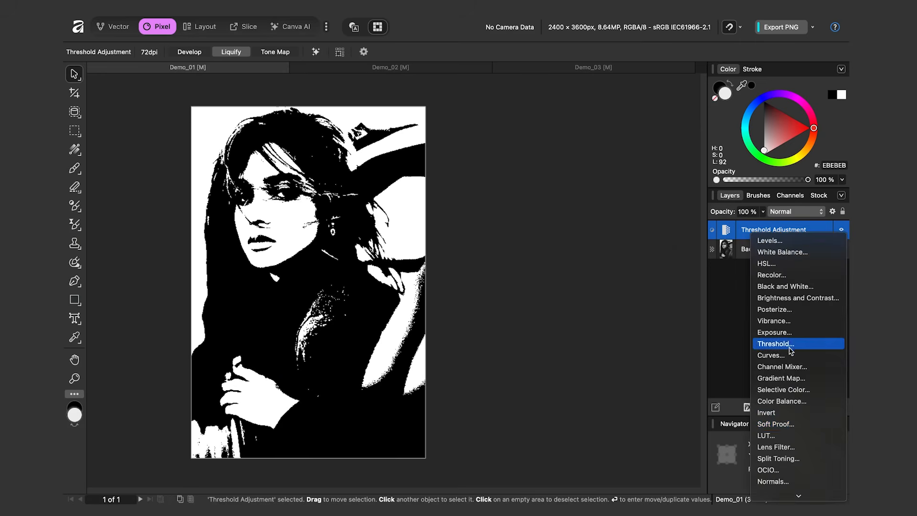
click(781, 378)
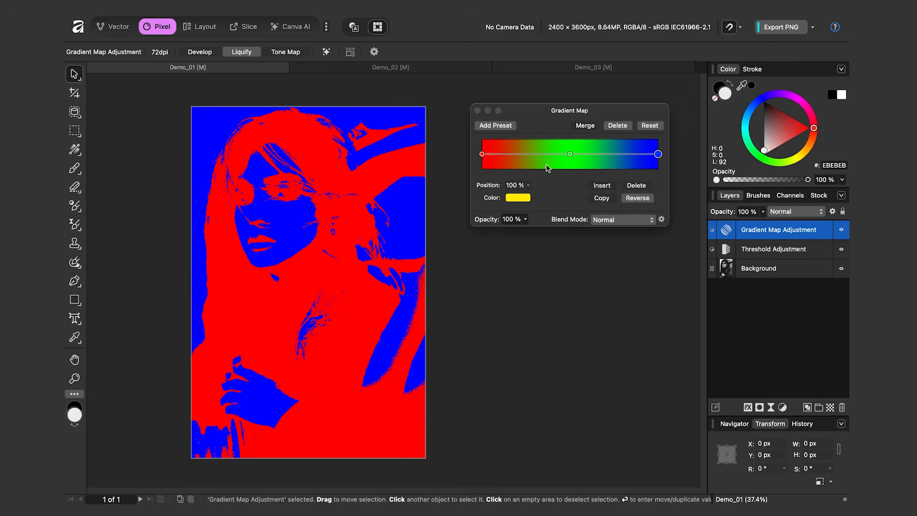
click(570, 154)
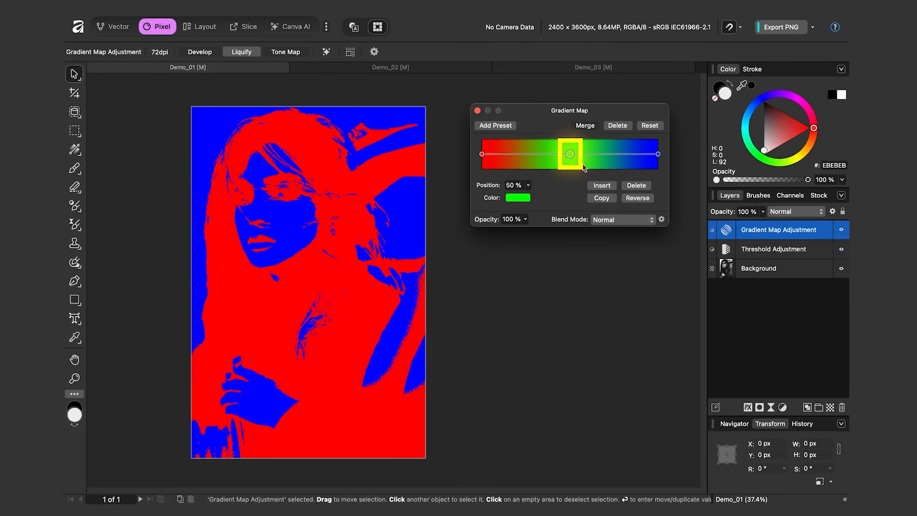
click(636, 188)
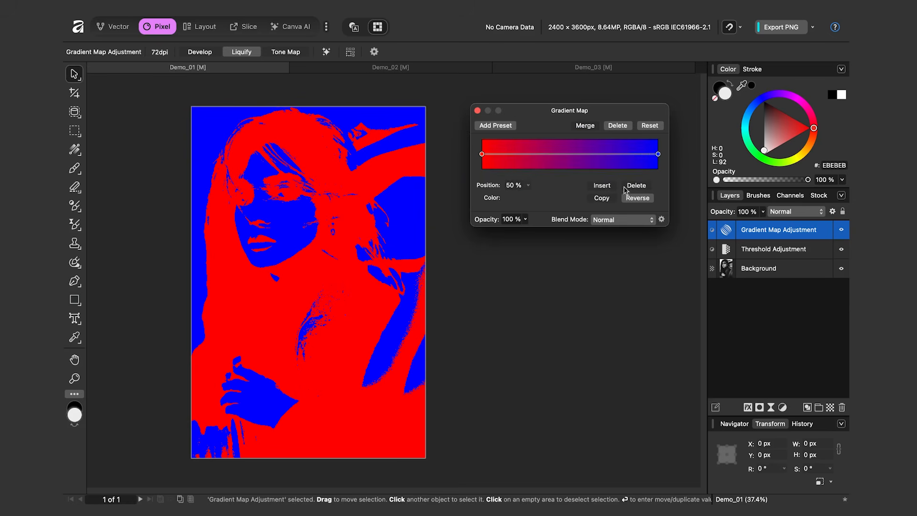
Step: Recolour the gradient map's 0% stop to a dark purple for the shadows
click(483, 167)
click(518, 201)
click(565, 242)
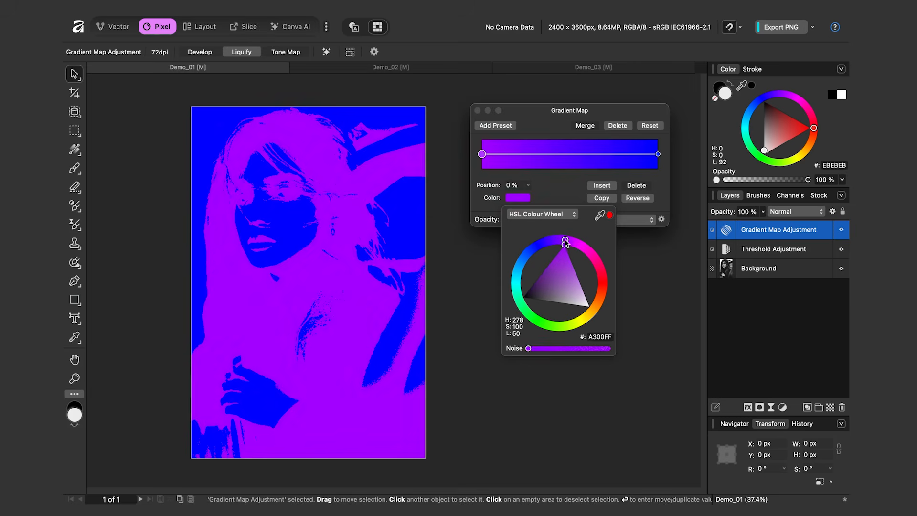
drag(560, 269, 534, 294)
click(553, 188)
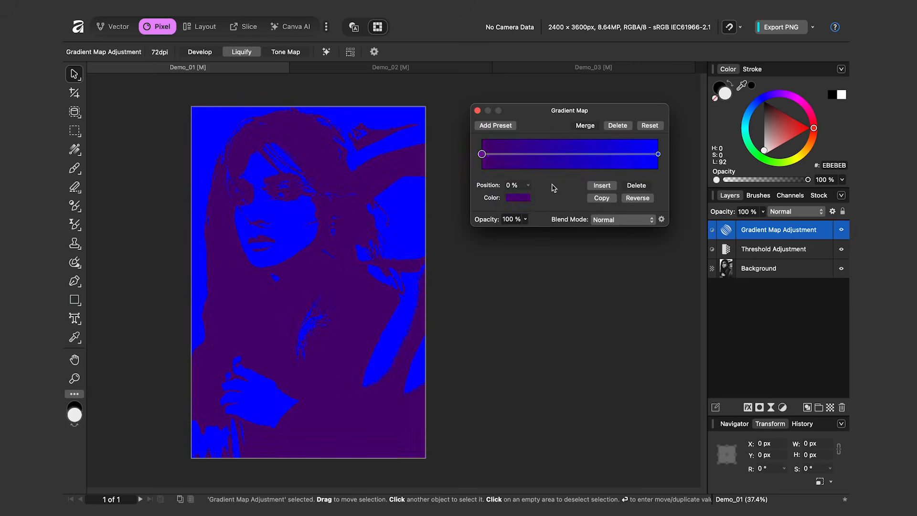
Step: Recolour the gradient map's 100% stop to a bright magenta-purple and close the adjustment's settings
click(658, 155)
click(522, 202)
drag(564, 242, 573, 245)
scroll(354, 242, up, 2)
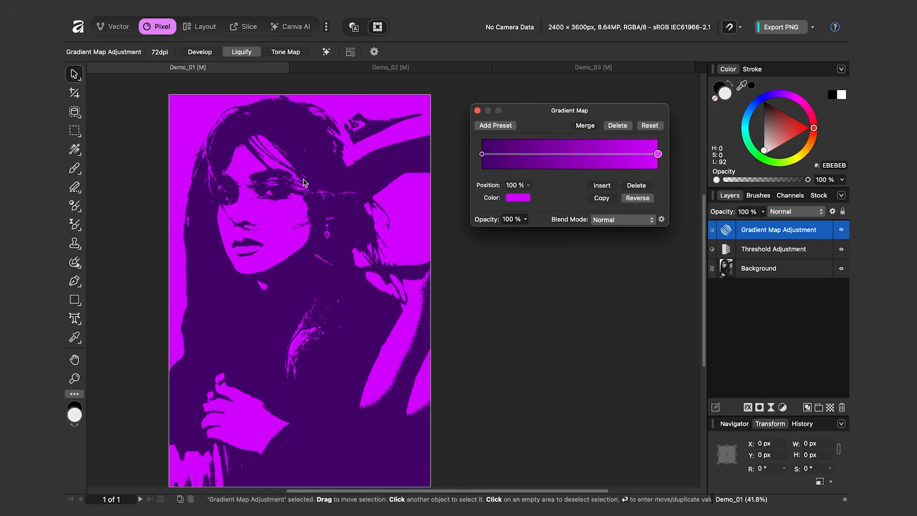
click(477, 110)
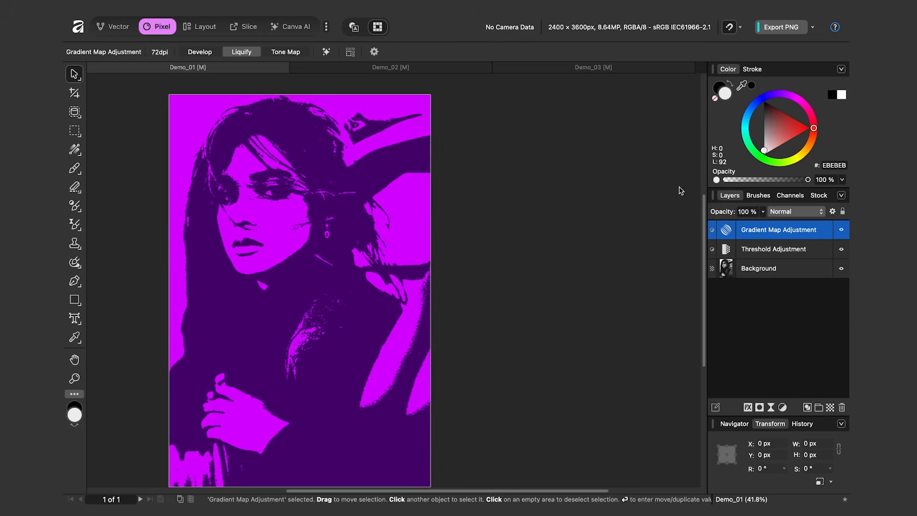
Step: Hide the Gradient Map and Threshold adjustments and add a live Gaussian Blur above the Background with a radius of about 16.4 px
click(842, 231)
click(842, 250)
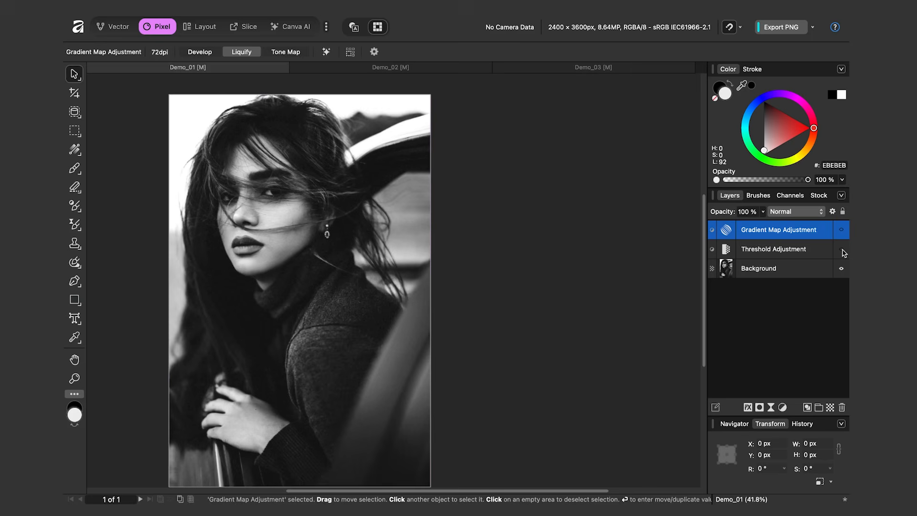
click(807, 268)
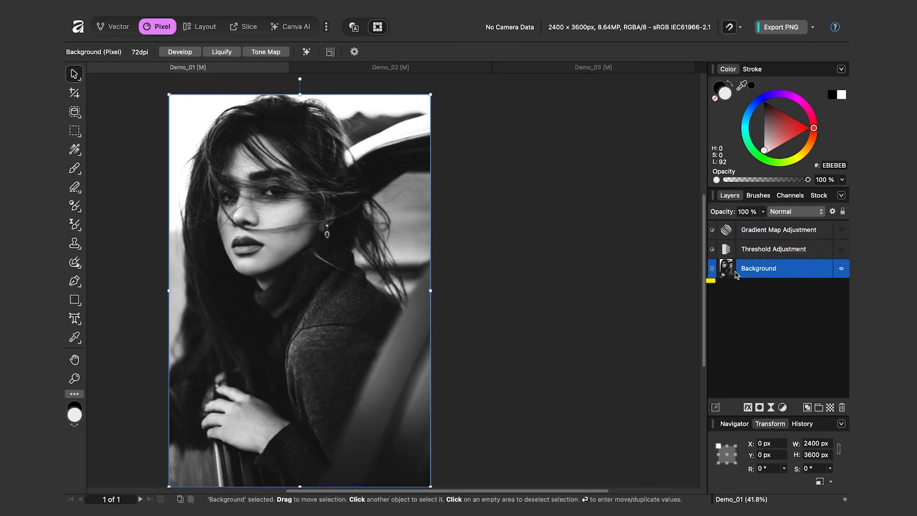
click(771, 409)
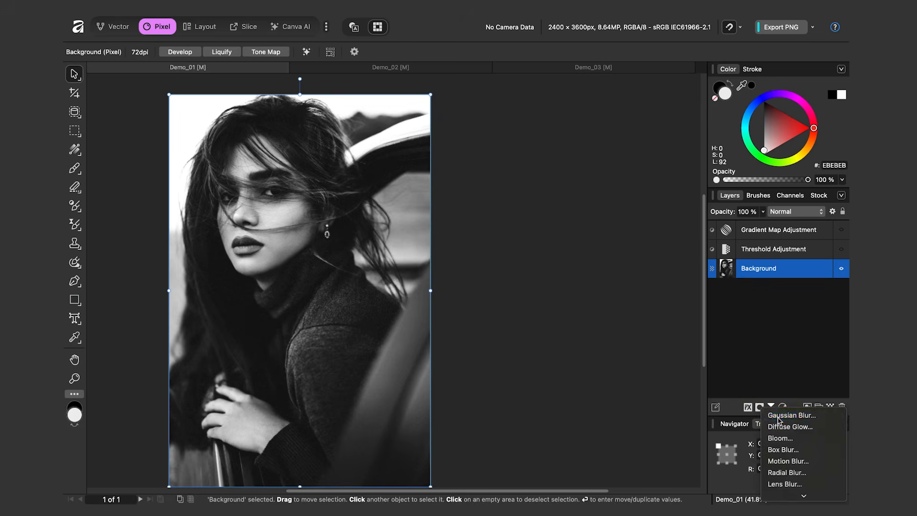
click(778, 416)
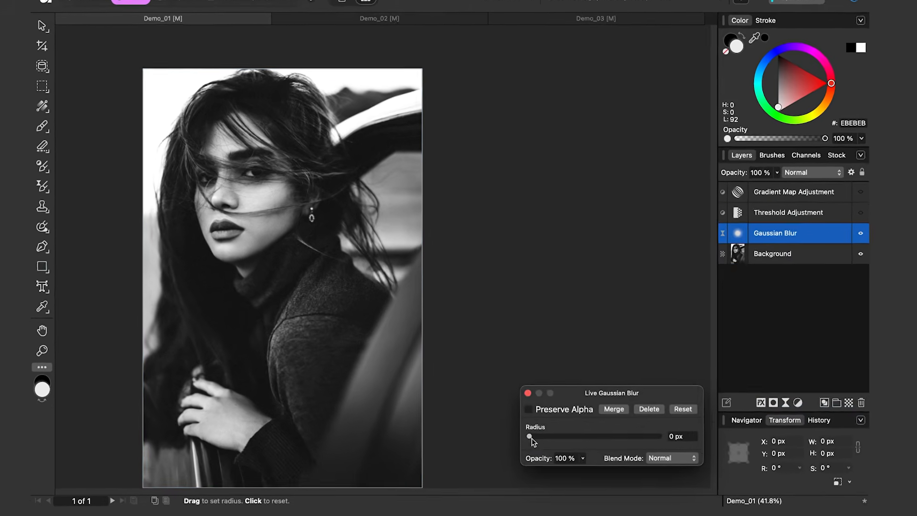
drag(537, 445, 602, 447)
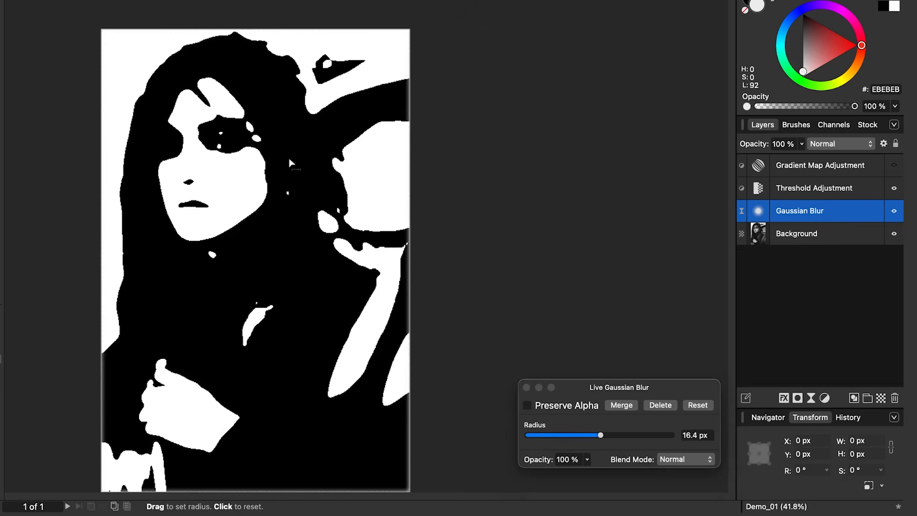
Step: Reduce the live Gaussian Blur radius to about 3.8 px to bring back facial detail
scroll(231, 153, up, 3)
drag(280, 138, 306, 183)
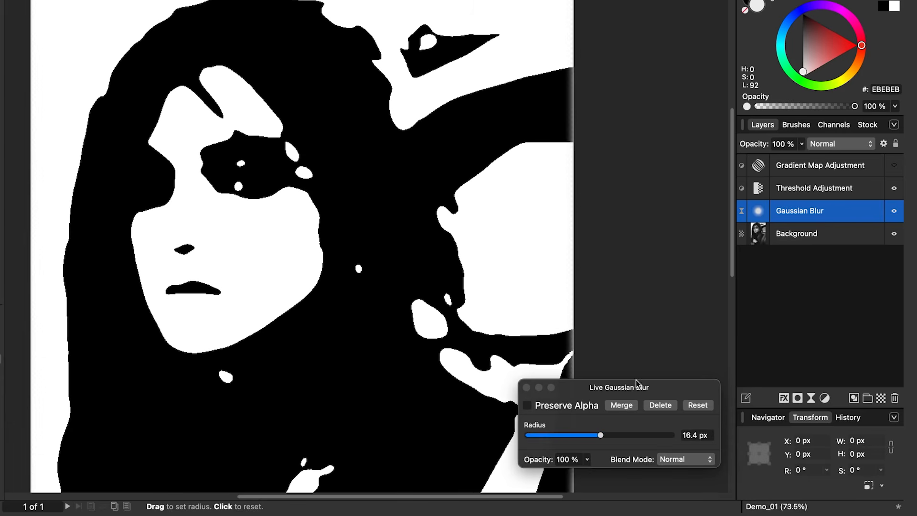
drag(601, 435, 566, 440)
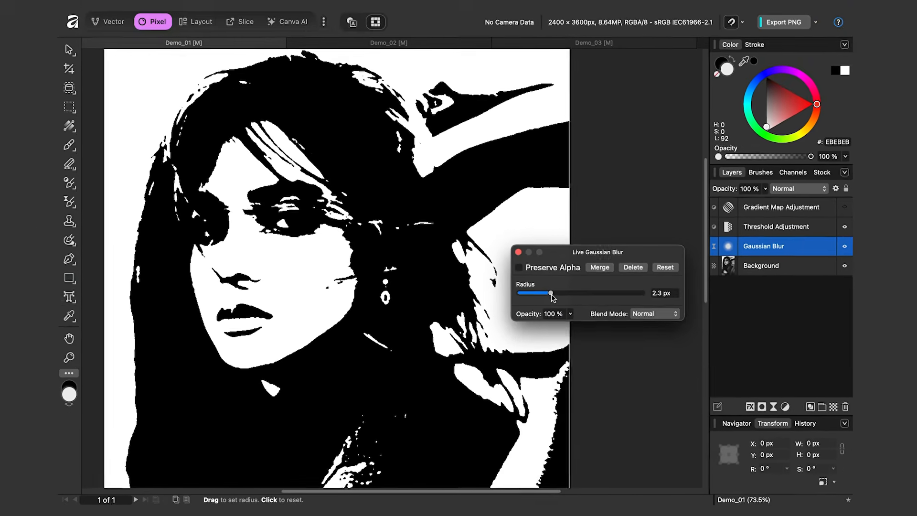
mouse_move(552, 297)
mouse_down()
mouse_move(565, 297)
mouse_move(537, 298)
mouse_move(568, 300)
mouse_move(554, 297)
mouse_up()
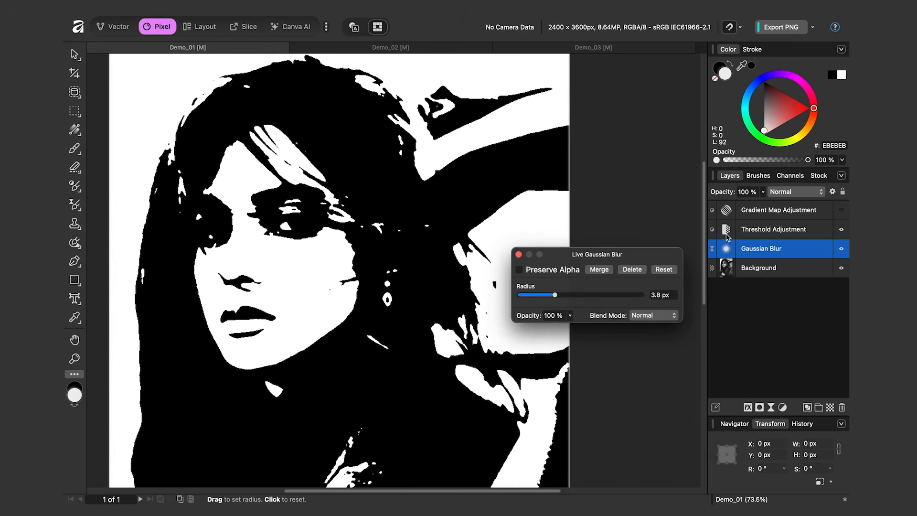
Step: Fine-tune the Threshold level around 27% with the Gradient Map adjustment shown again, and reopen the live Gaussian Blur settings
double_click(726, 234)
mouse_move(530, 207)
mouse_down()
mouse_move(539, 206)
mouse_move(528, 209)
mouse_up()
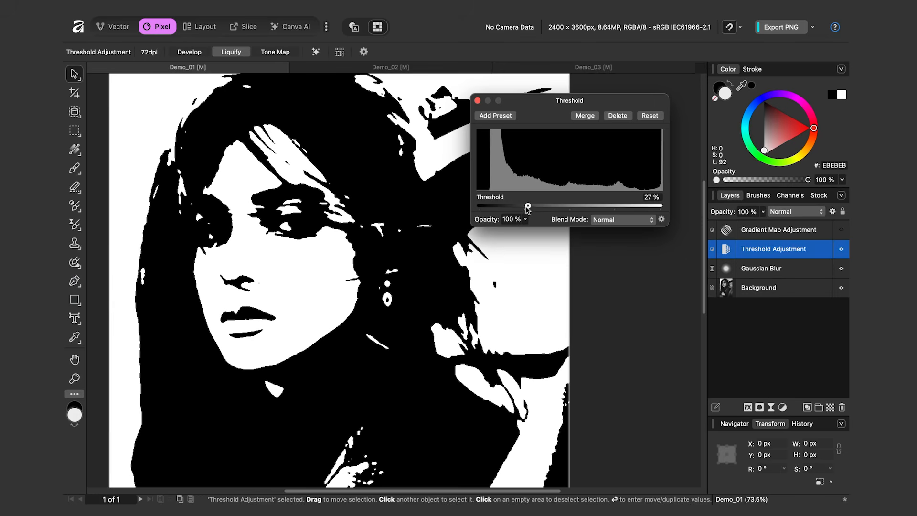
click(842, 231)
mouse_move(528, 206)
mouse_down()
mouse_move(555, 207)
mouse_move(519, 206)
mouse_move(533, 223)
mouse_up()
click(727, 273)
double_click(728, 269)
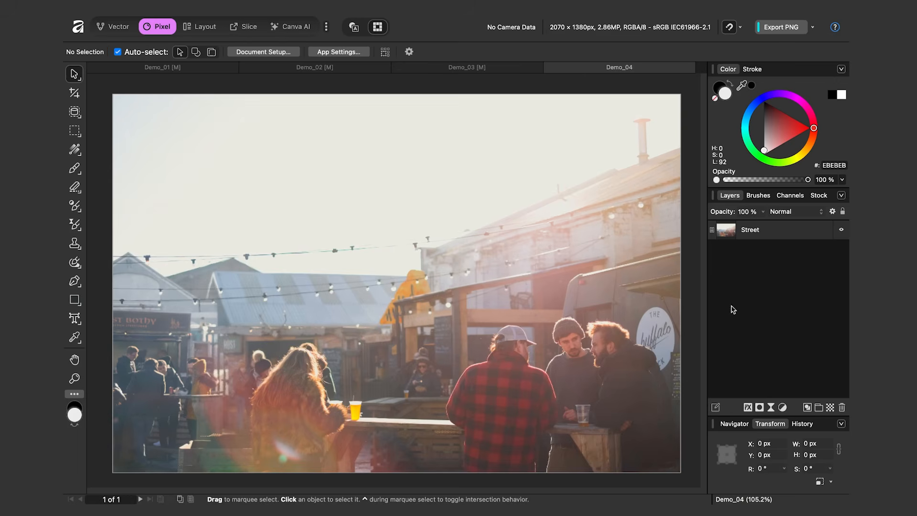
Step: Add a Gradient Map adjustment above the Street photo in Demo_04 and recolour its 50% stop to orange
click(782, 407)
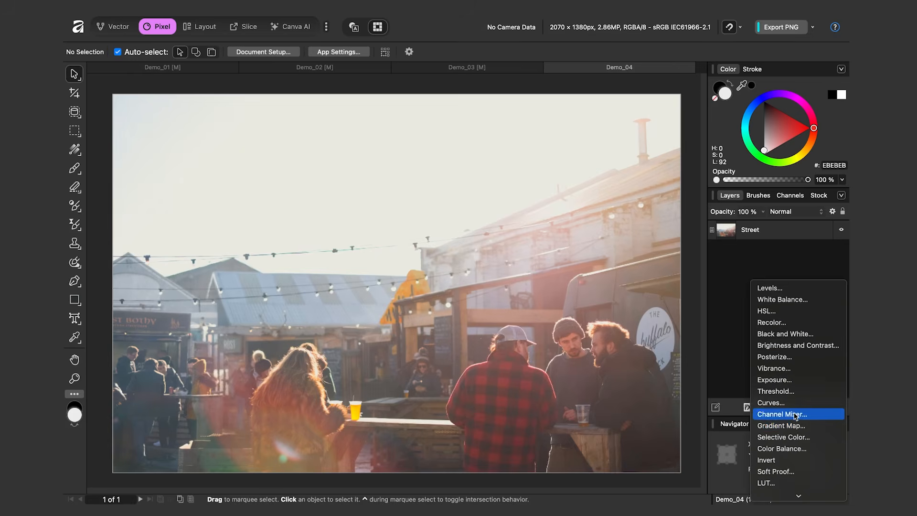
click(795, 432)
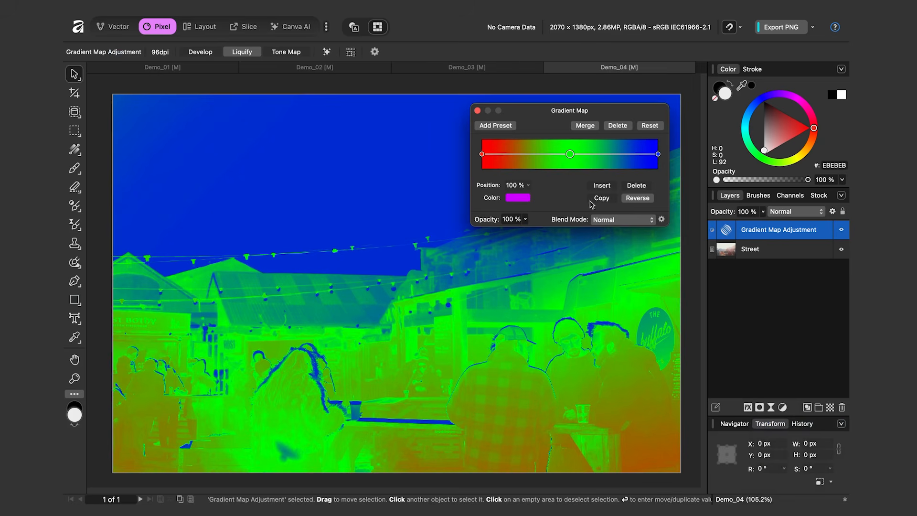
click(571, 154)
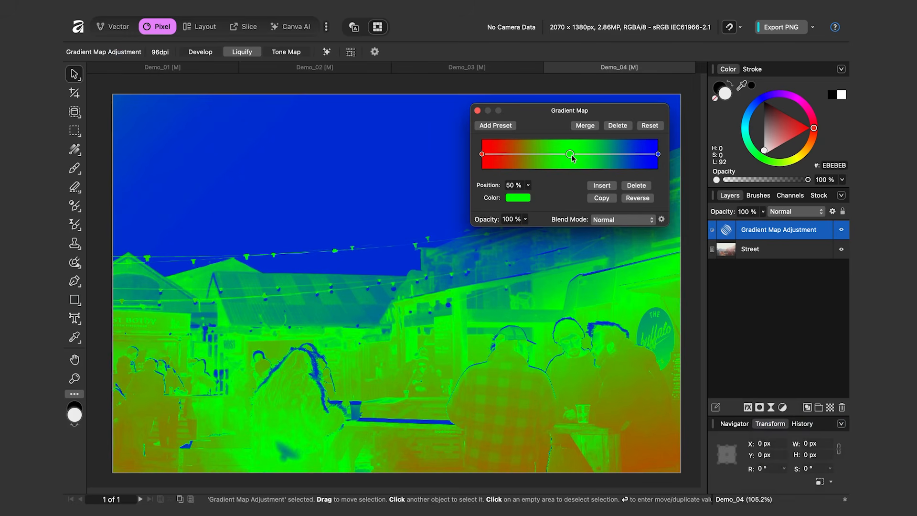
click(519, 198)
drag(603, 276, 600, 303)
click(575, 189)
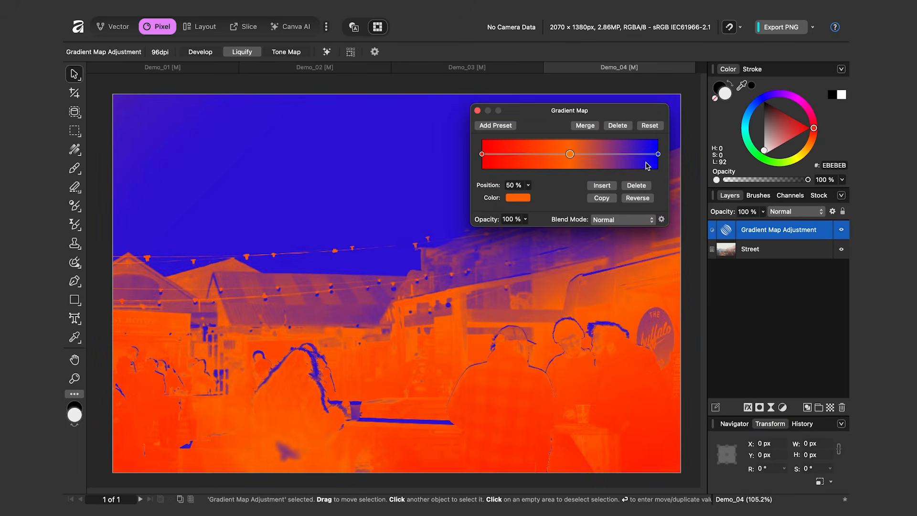
Step: Recolour the gradient map's 100% stop to golden yellow and close the adjustment's settings
click(658, 154)
click(519, 198)
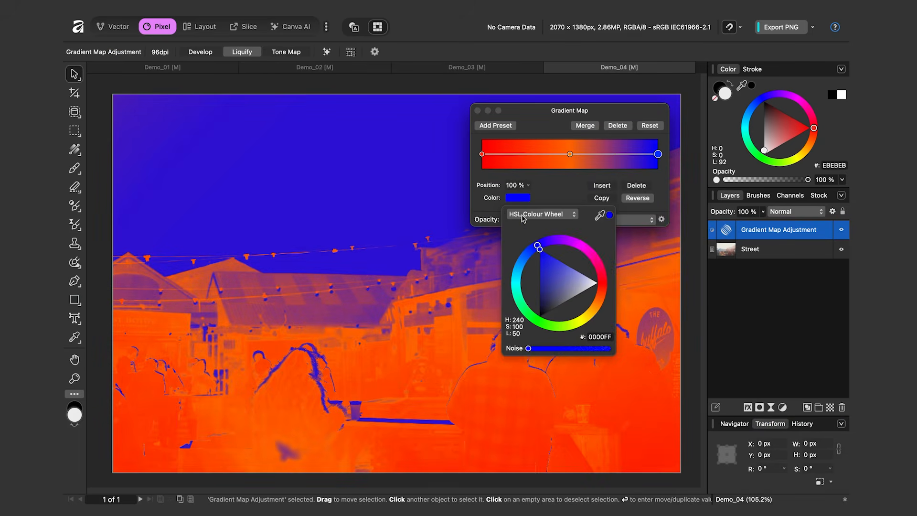
click(585, 315)
click(561, 193)
click(477, 110)
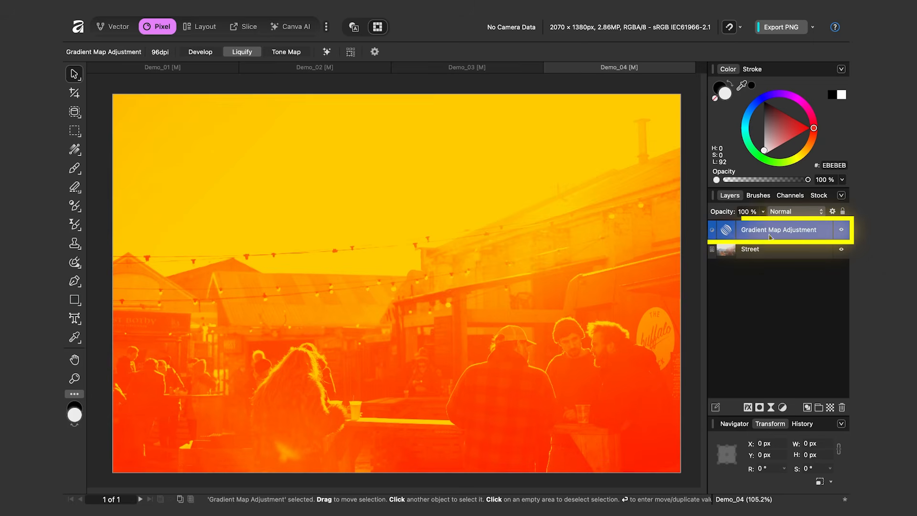
Step: Set the Gradient Map adjustment's blend mode to Soft Light and toggle its visibility to compare before and after
click(807, 214)
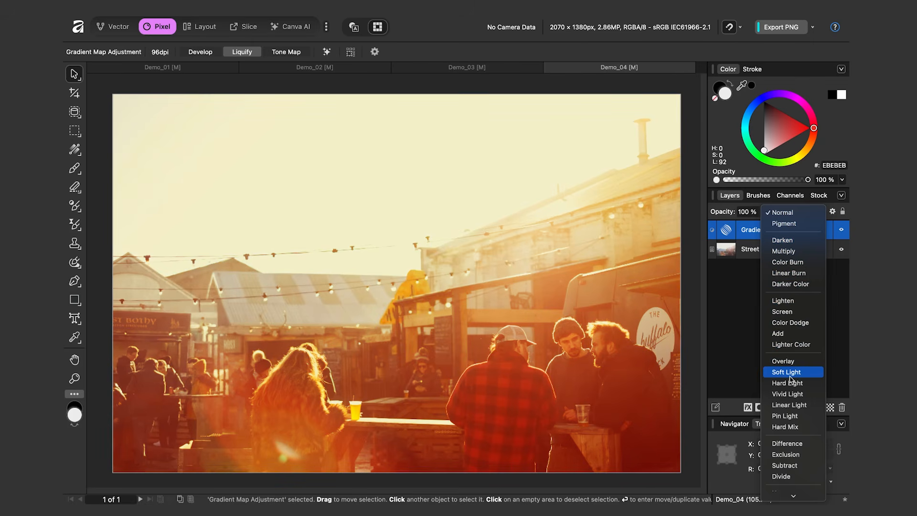
click(788, 374)
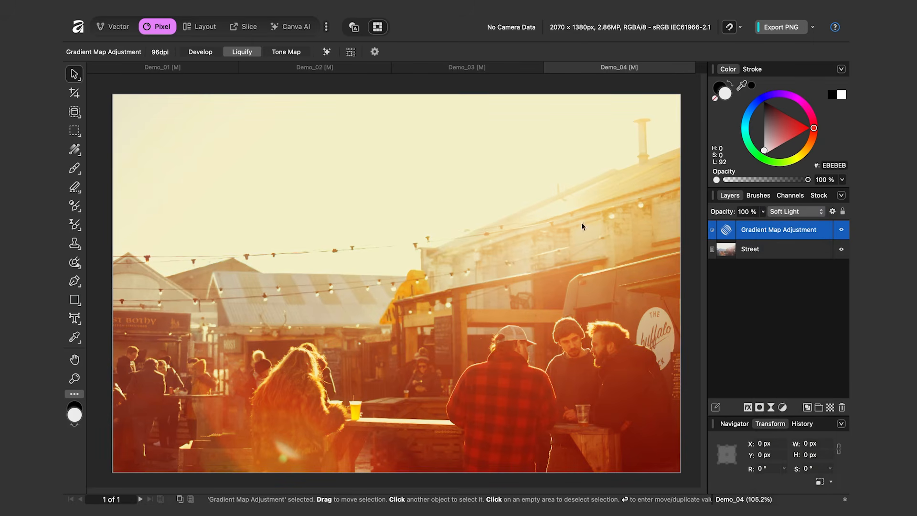
click(841, 231)
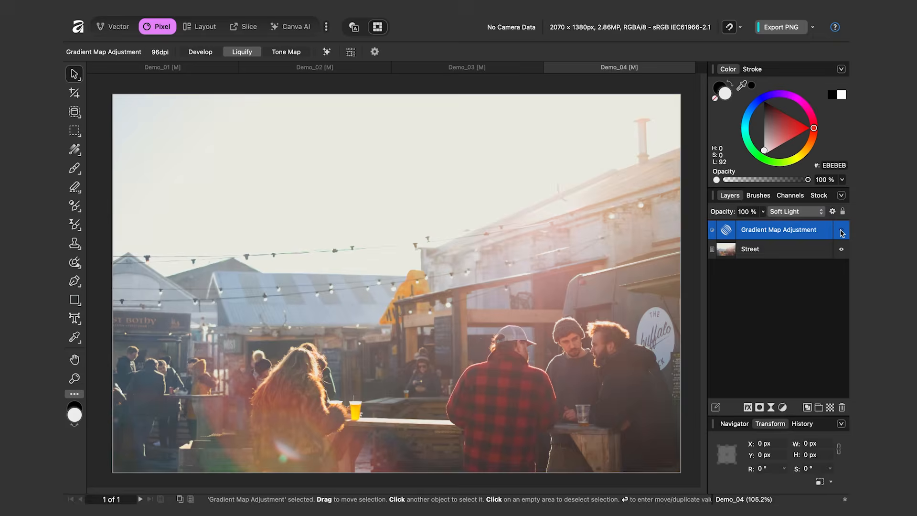
click(842, 232)
click(842, 232)
click(842, 231)
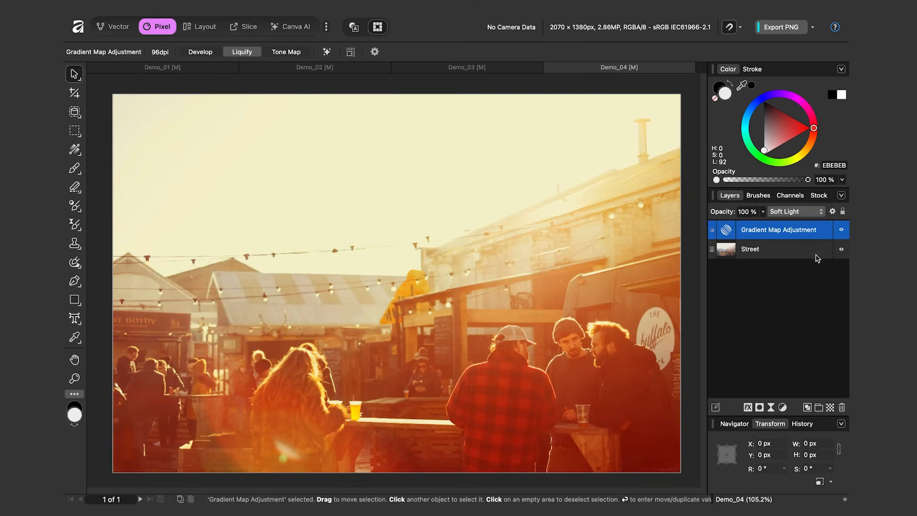
Step: Try out different opacities for the Gradient Map adjustment
click(763, 213)
mouse_move(763, 224)
mouse_down()
mouse_move(626, 222)
mouse_move(769, 228)
mouse_up()
click(789, 316)
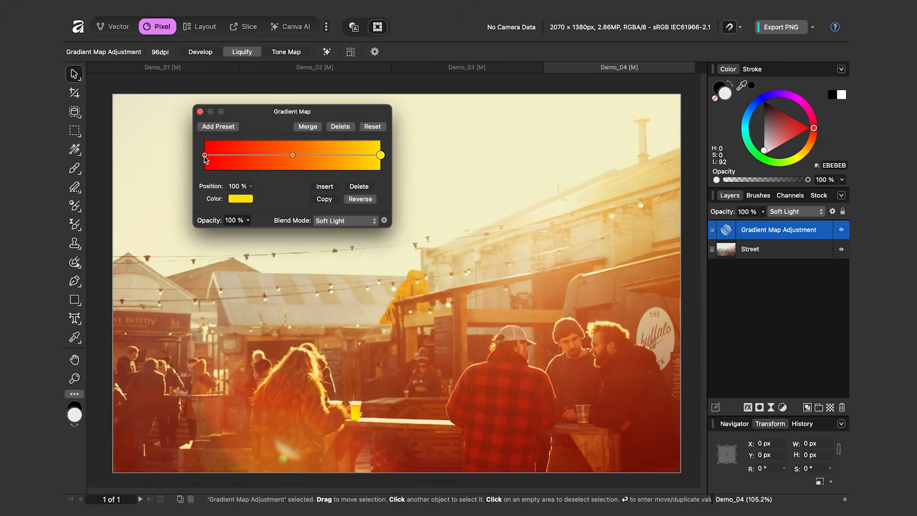
Step: Recolour the gradient map's 0% stop to blue for cooler shadows and close the adjustment's settings
click(204, 155)
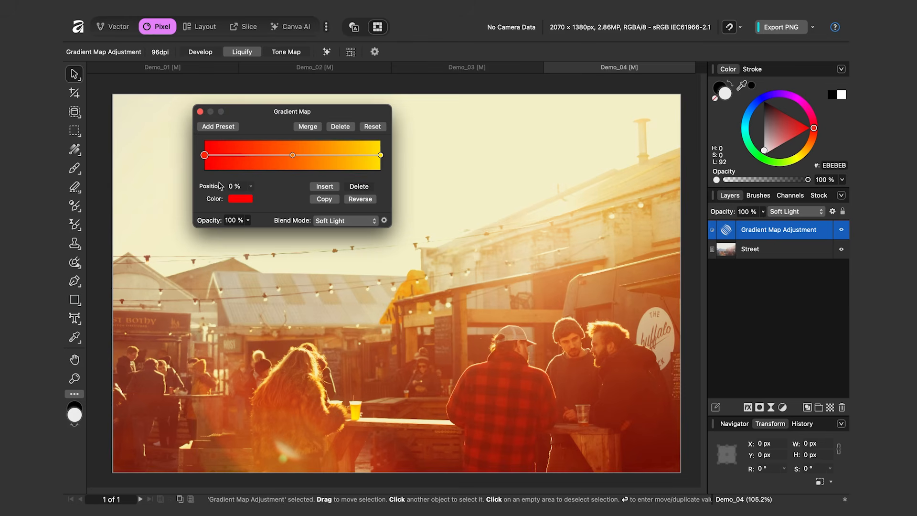
click(238, 205)
drag(278, 244, 260, 260)
click(199, 112)
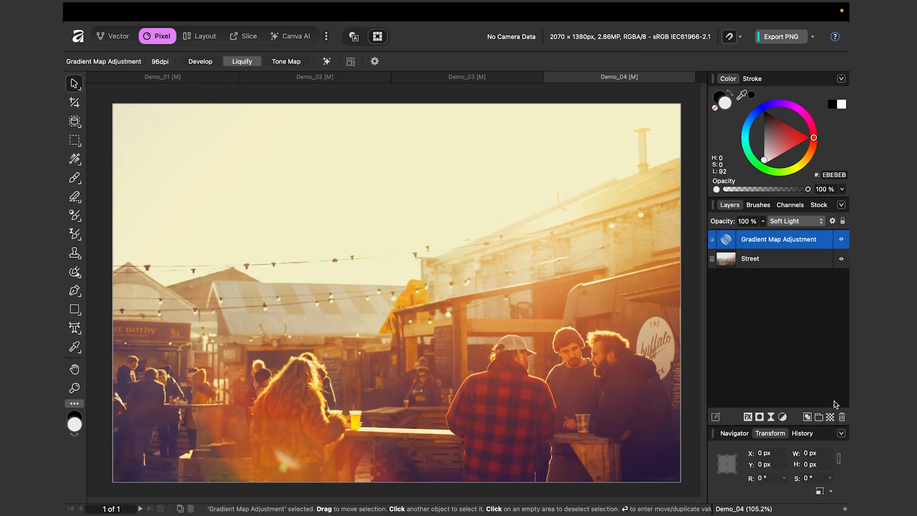
Step: Delete the Gradient Map adjustment above the Street photo and display the Adjustment presets
click(841, 416)
key(super+d)
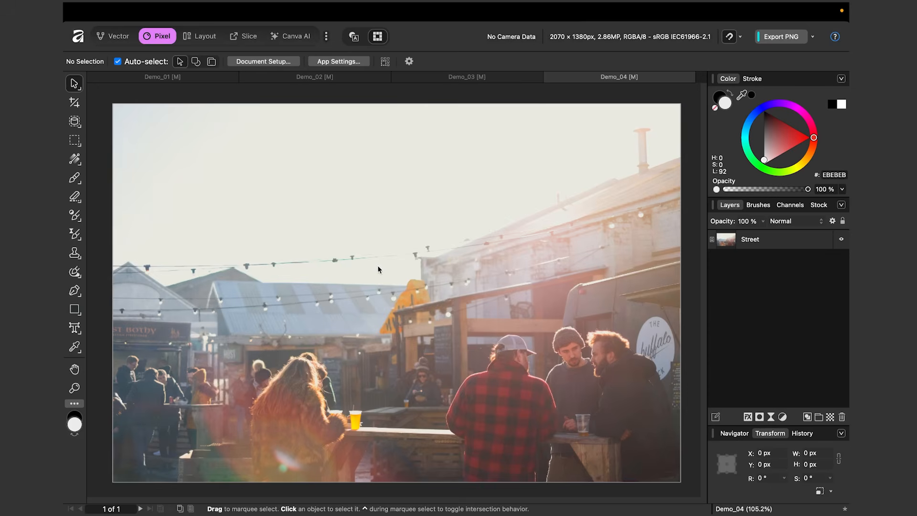
click(354, 12)
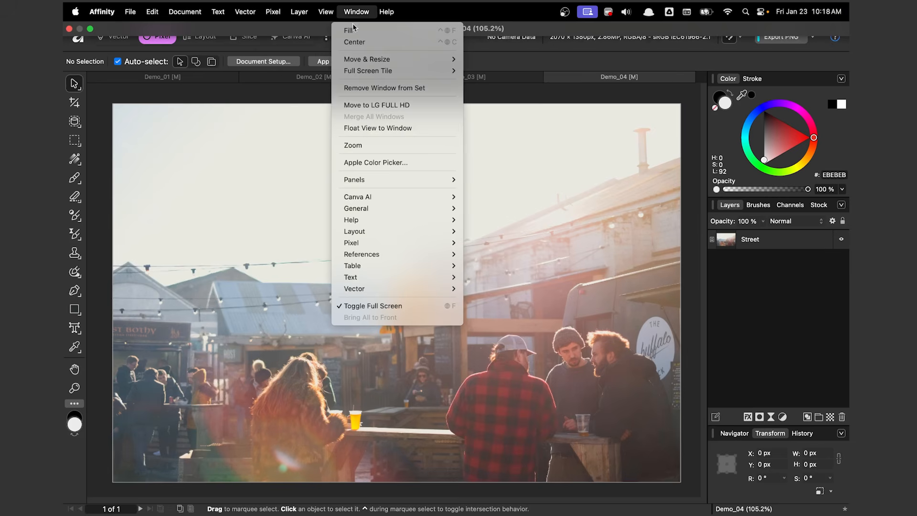
mouse_move(377, 245)
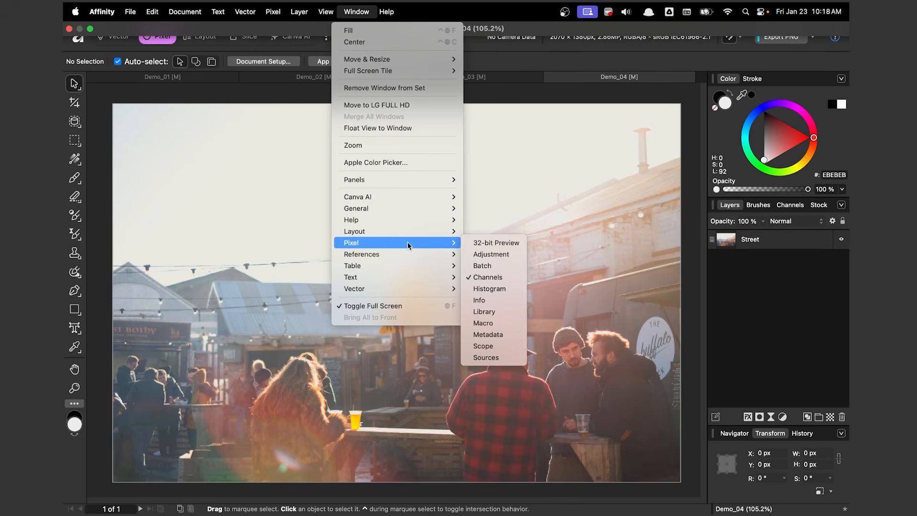
click(500, 258)
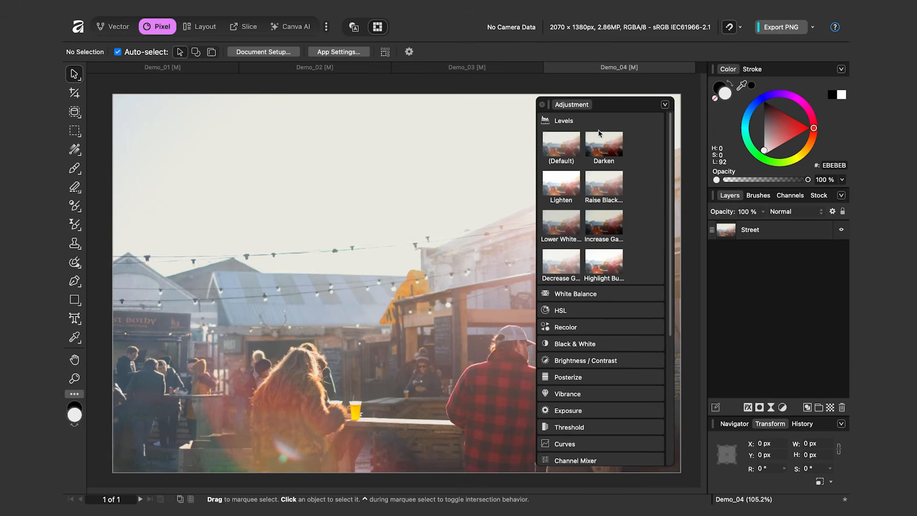
Step: Collapse the Levels presets, expand the Gradient Map presets and move the preset list to the other side of the photo
click(560, 122)
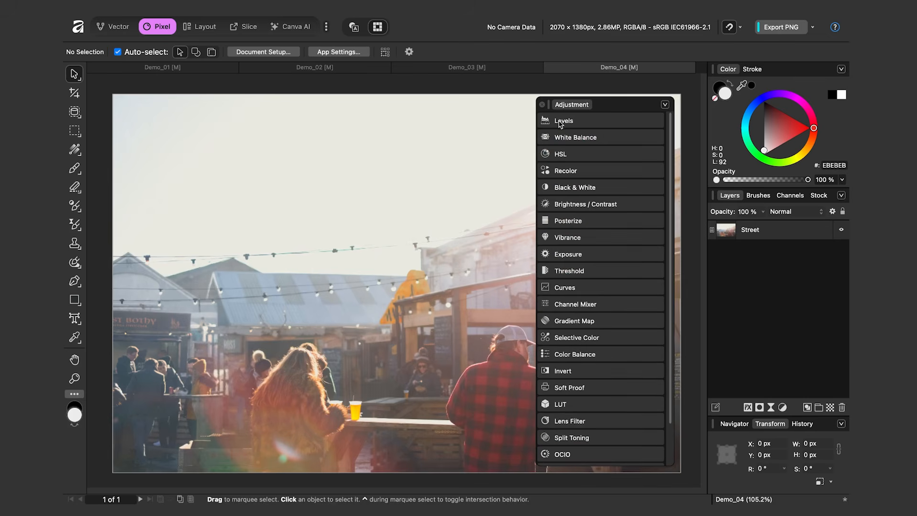
click(551, 325)
drag(619, 108, 222, 109)
scroll(158, 202, down, 5)
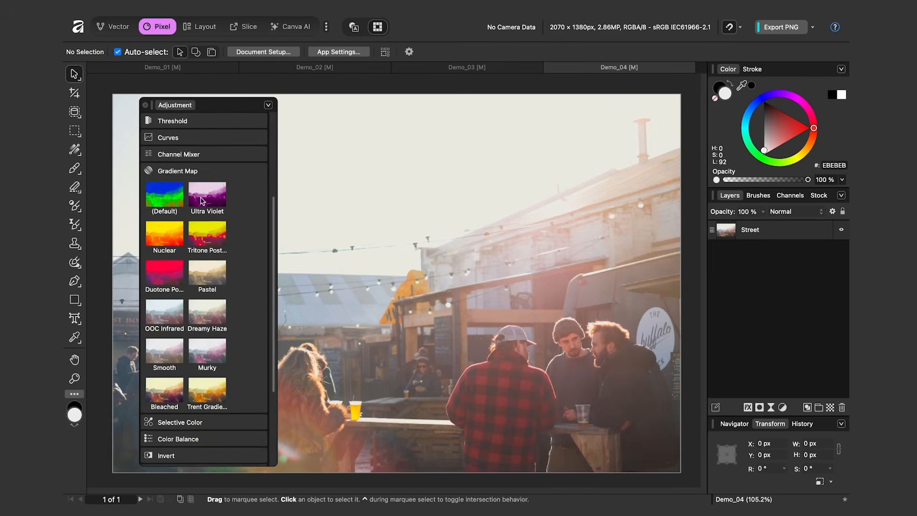
Step: Try the Pastel, Murky, Smooth, Duotone and Nuclear Gradient Map presets on the Street photo, ending on Bleached
click(205, 271)
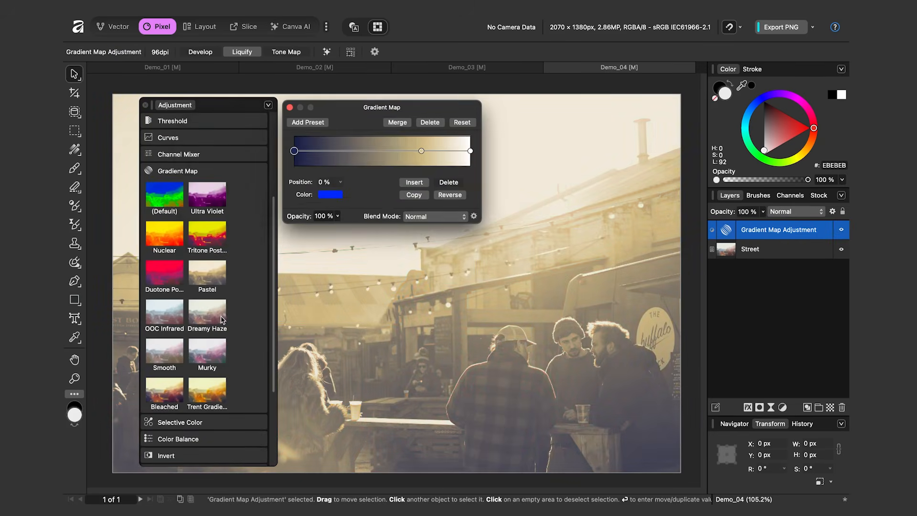
click(212, 353)
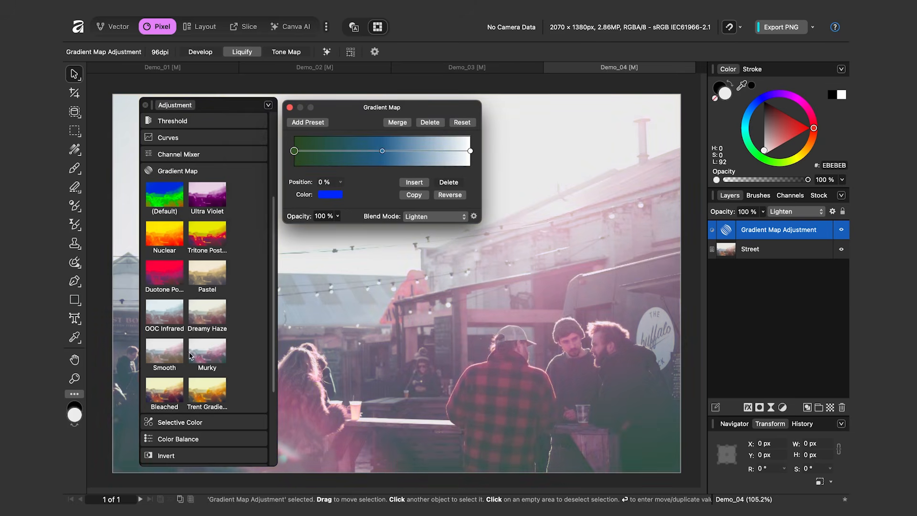
click(156, 360)
click(169, 282)
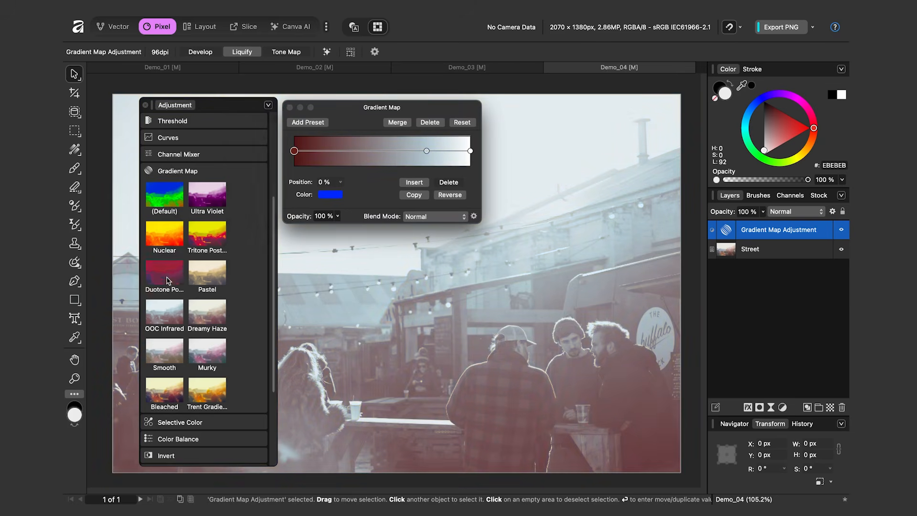
click(167, 252)
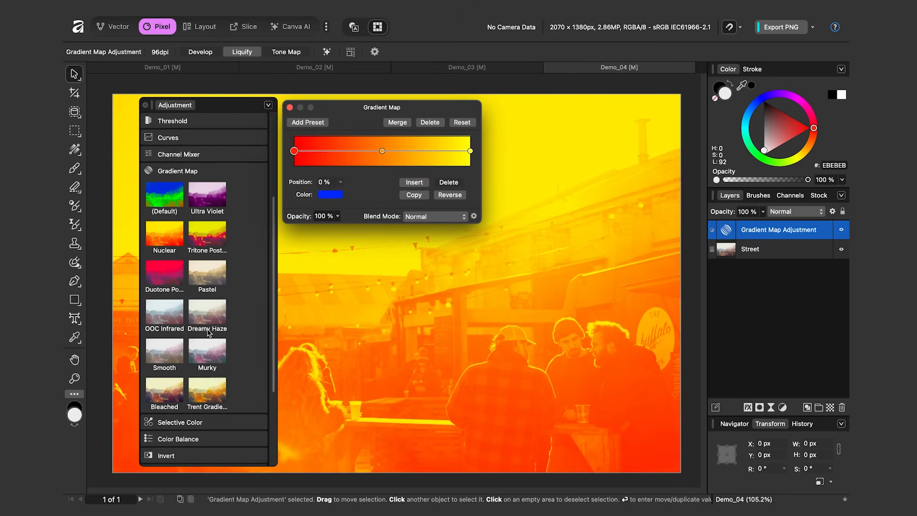
click(207, 398)
click(174, 393)
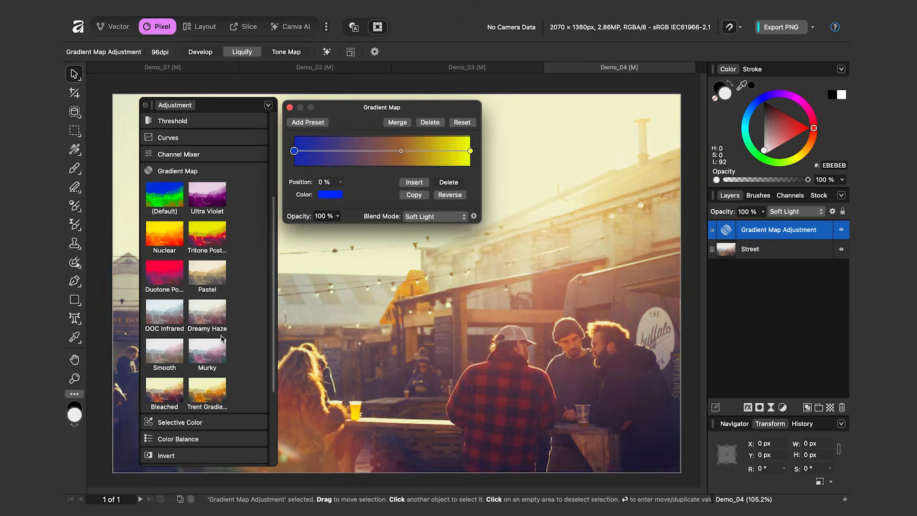
scroll(234, 246, down, 1)
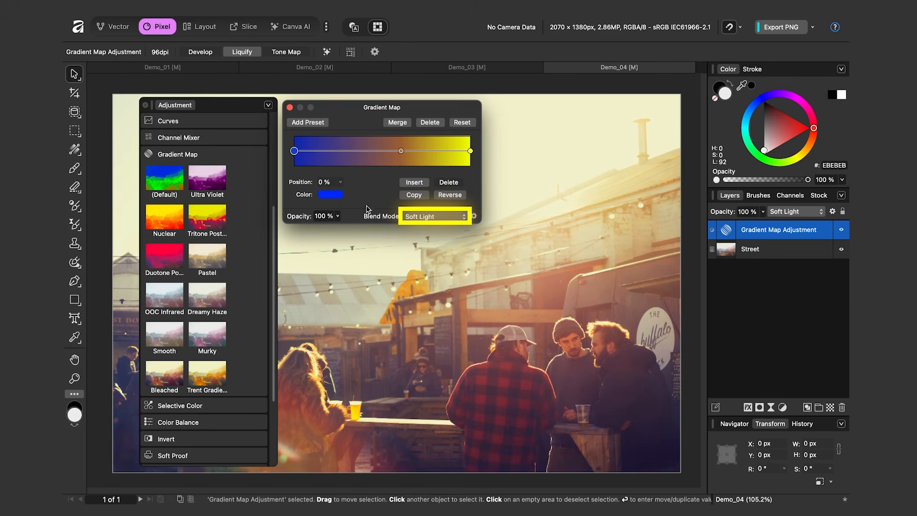
Step: Try the Dreamy Haze Gradient Map preset and set its opacity to about 53%
click(199, 291)
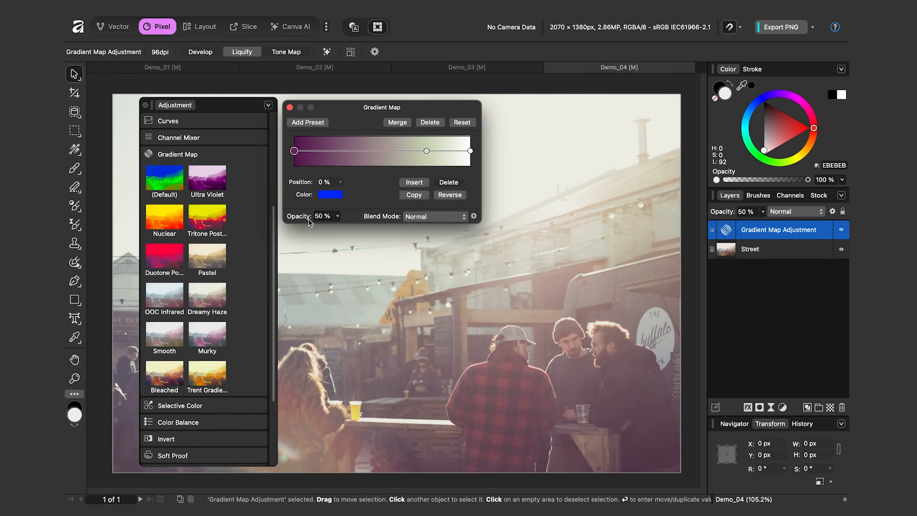
click(338, 217)
mouse_move(342, 231)
mouse_down()
mouse_move(382, 228)
mouse_move(338, 228)
mouse_up()
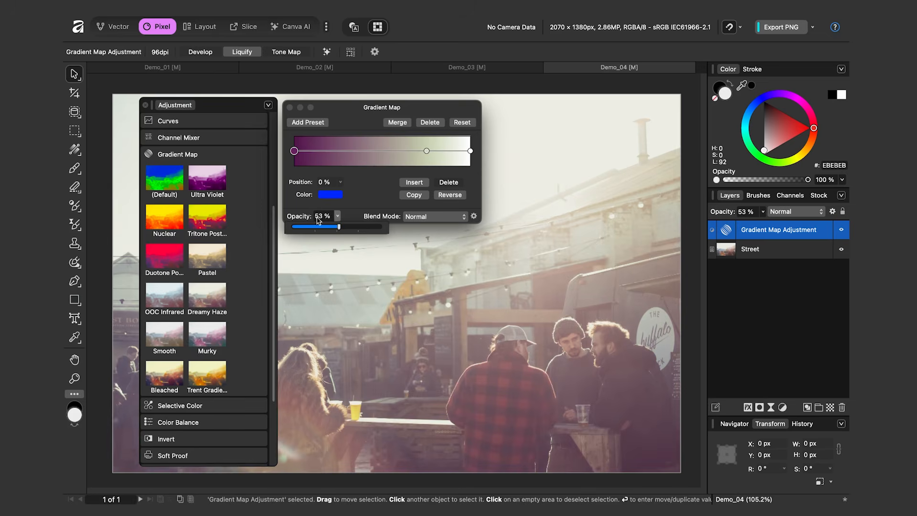
Step: Apply the Bleached Gradient Map preset, close its settings and toggle the adjustment's visibility to compare before and after
click(173, 377)
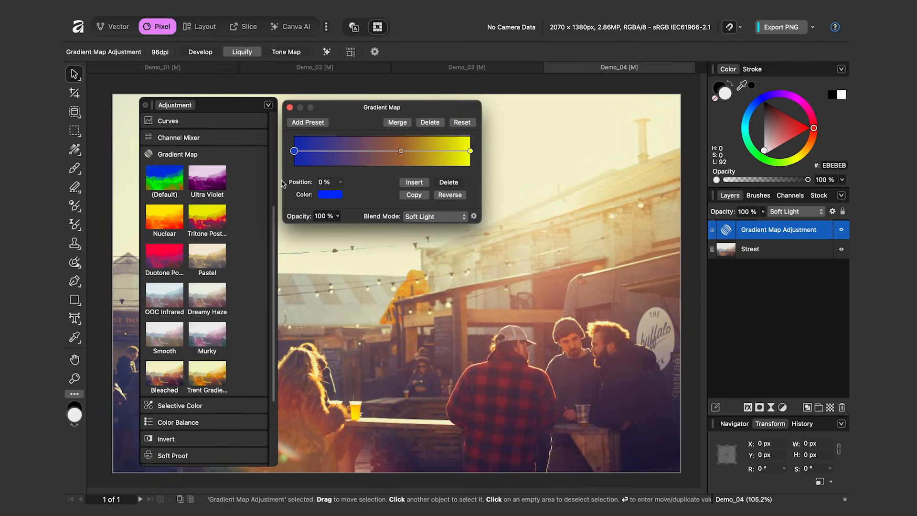
click(290, 107)
click(840, 231)
click(841, 231)
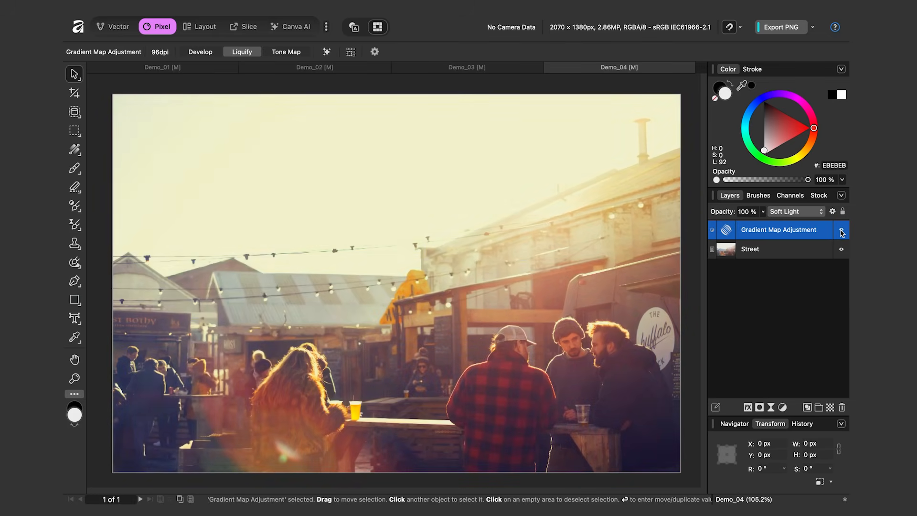
click(841, 231)
click(841, 231)
Step: Add a live Vignette filter above the Gradient Map with exposure -0.391, hardness 79%, scale 122% and a slightly reduced shape
click(771, 408)
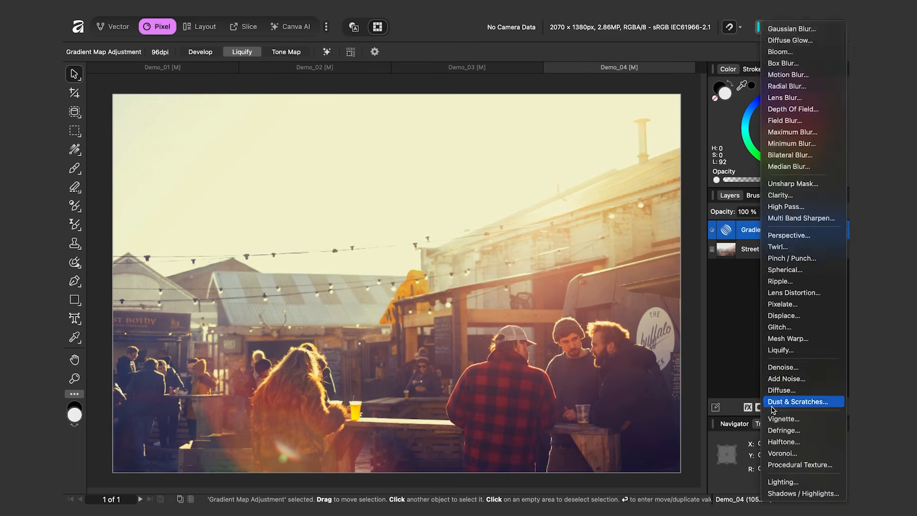
click(783, 419)
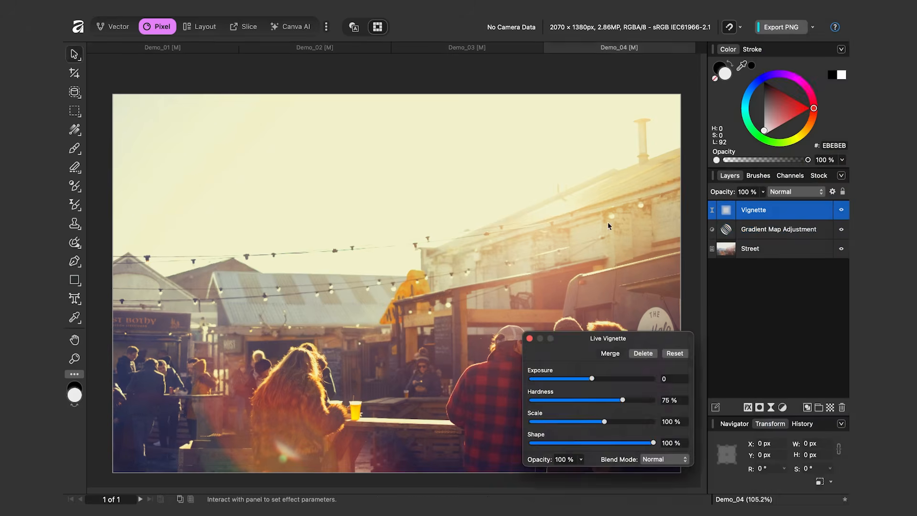
drag(609, 363, 335, 176)
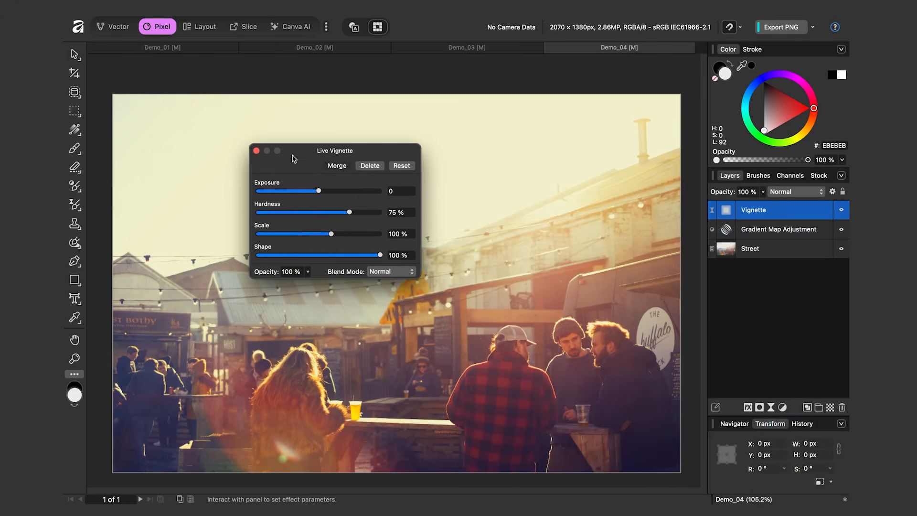
drag(318, 194, 355, 216)
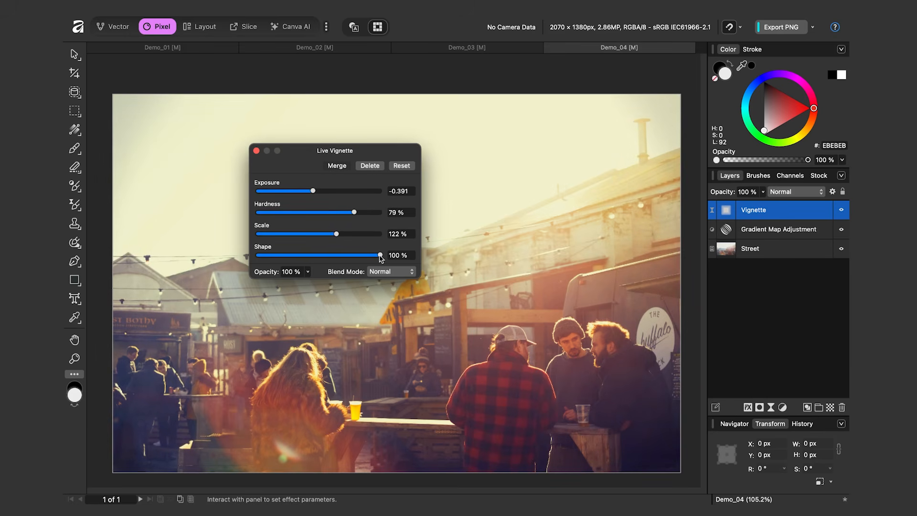
drag(381, 257, 375, 255)
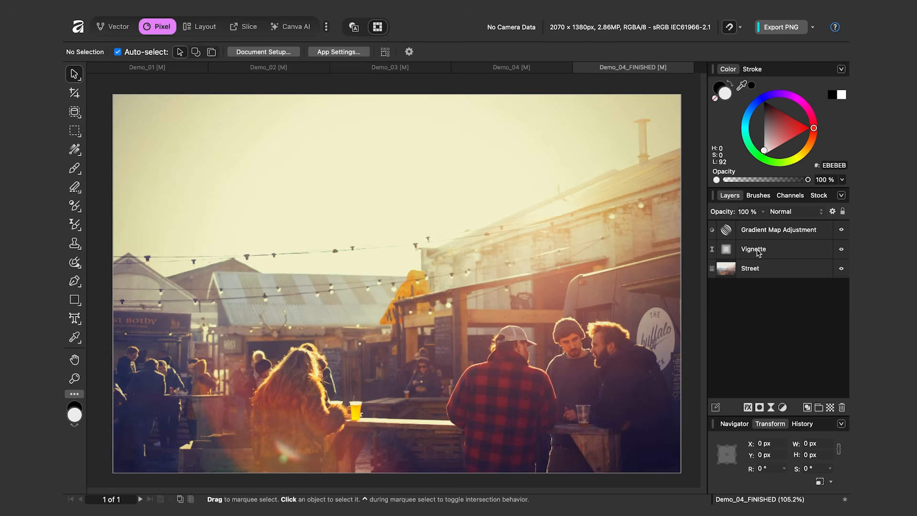
Step: Toggle the Vignette layer's visibility in Demo_04_FINISHED to compare the photo with and without it, leaving it shown
click(841, 249)
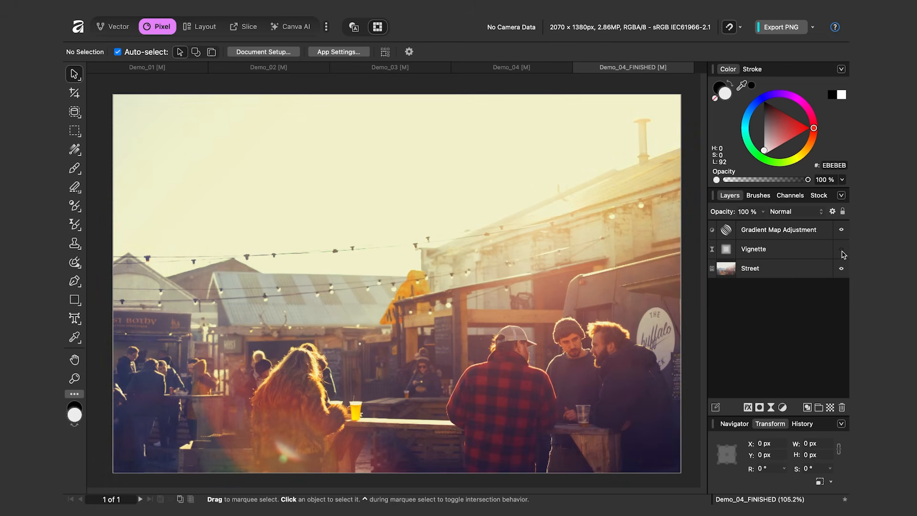
click(842, 251)
click(842, 252)
click(842, 251)
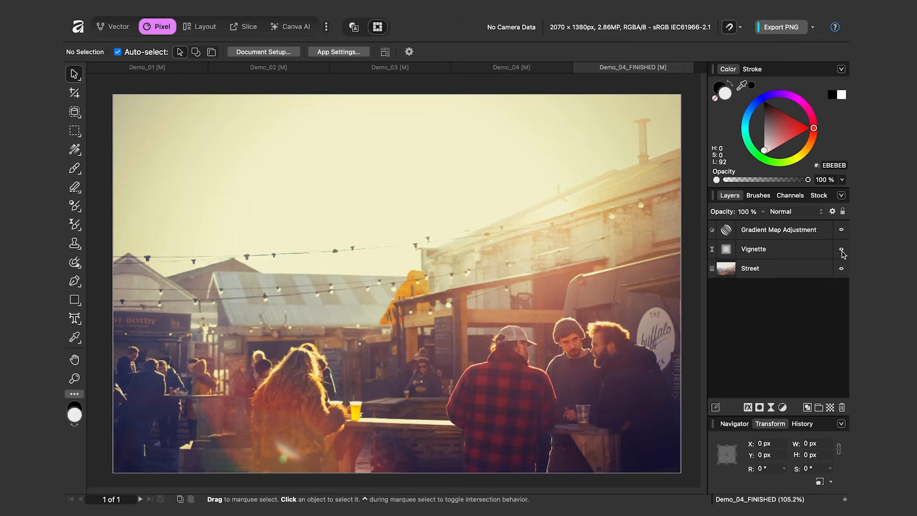